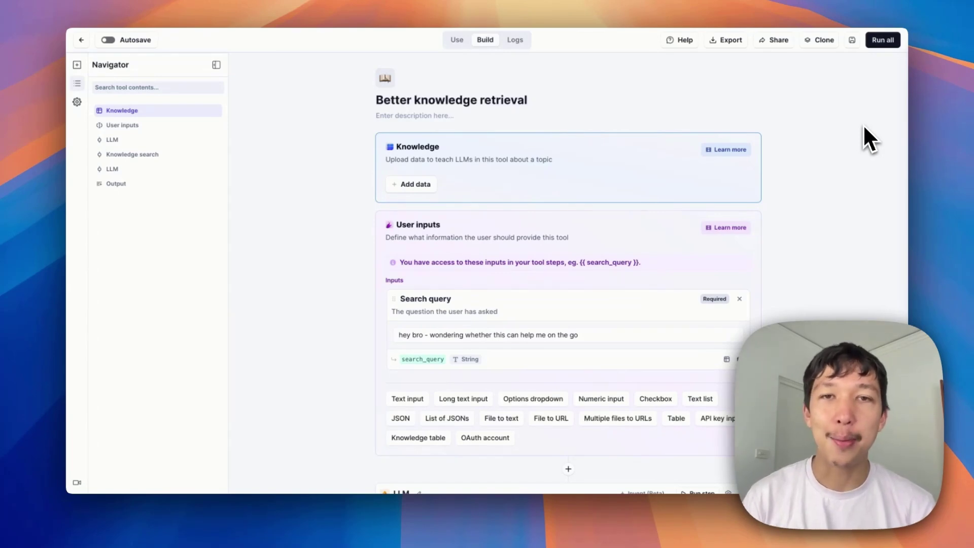
# Expand the Knowledge search step: its knowledge sources, the {{ llm.answer }} query and vector search type.
pyautogui.scroll(-8, 820, 136)
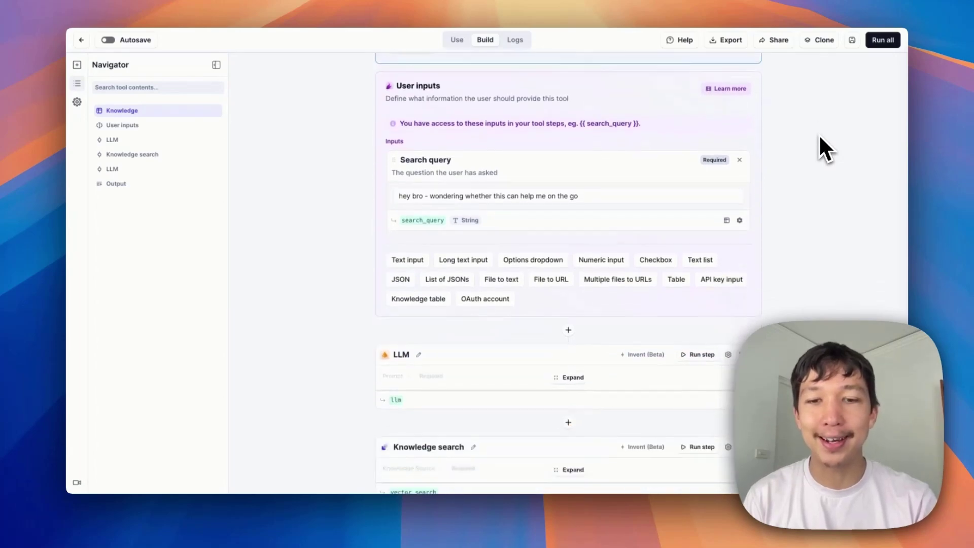
pyautogui.click(582, 208)
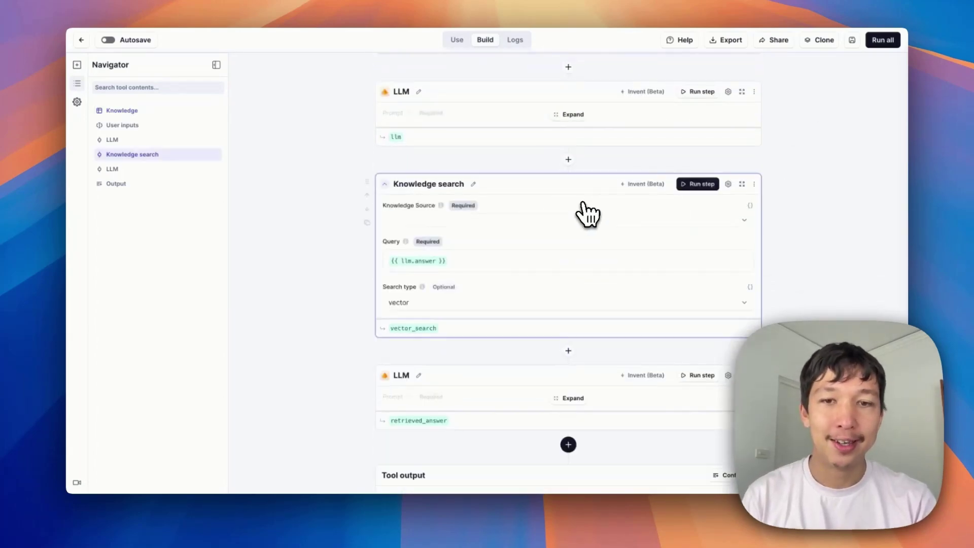
pyautogui.click(562, 225)
pyautogui.click(564, 225)
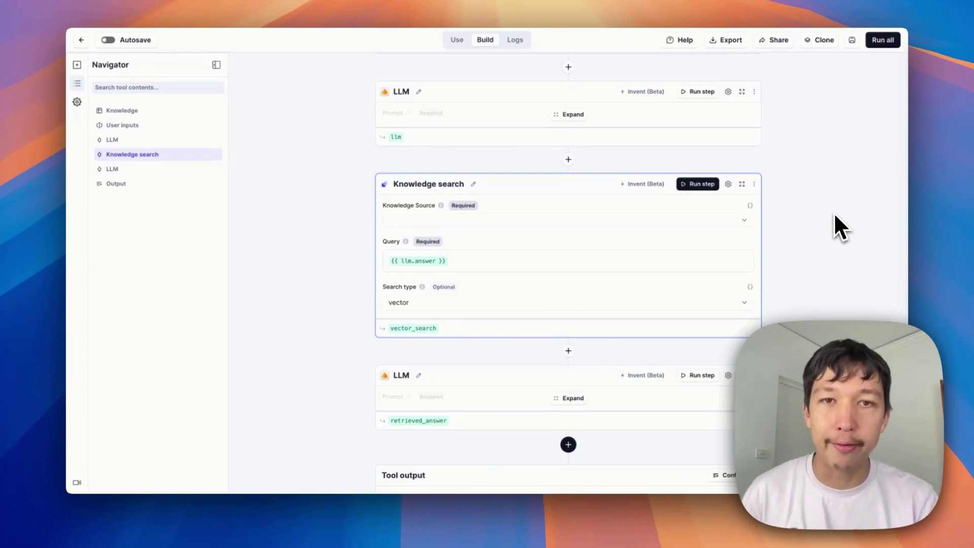
# Open the Generate FAQ knowledge table tool and list its Company name and Company description inputs.
pyautogui.click(81, 39)
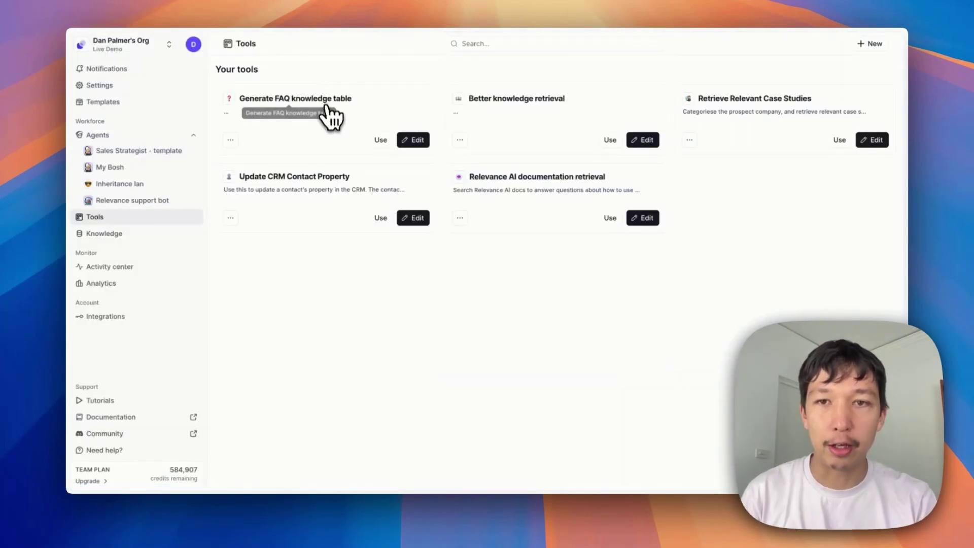
pyautogui.click(379, 140)
pyautogui.scroll(-3, 670, 181)
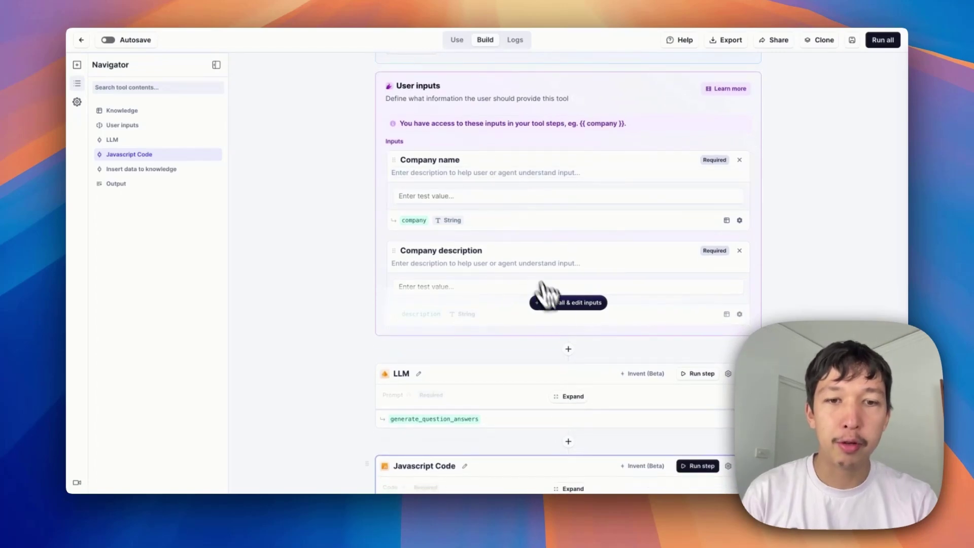
pyautogui.click(564, 303)
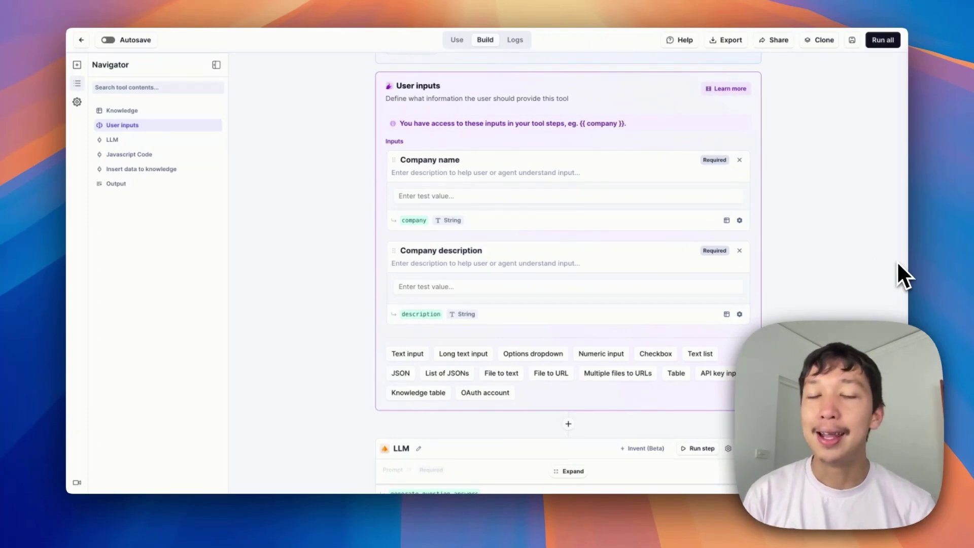
# Expand the GPT 4 32k 0613 LLM step and review its prompt asking for 50 Q&A pairs in JSON.
pyautogui.scroll(-2, 868, 224)
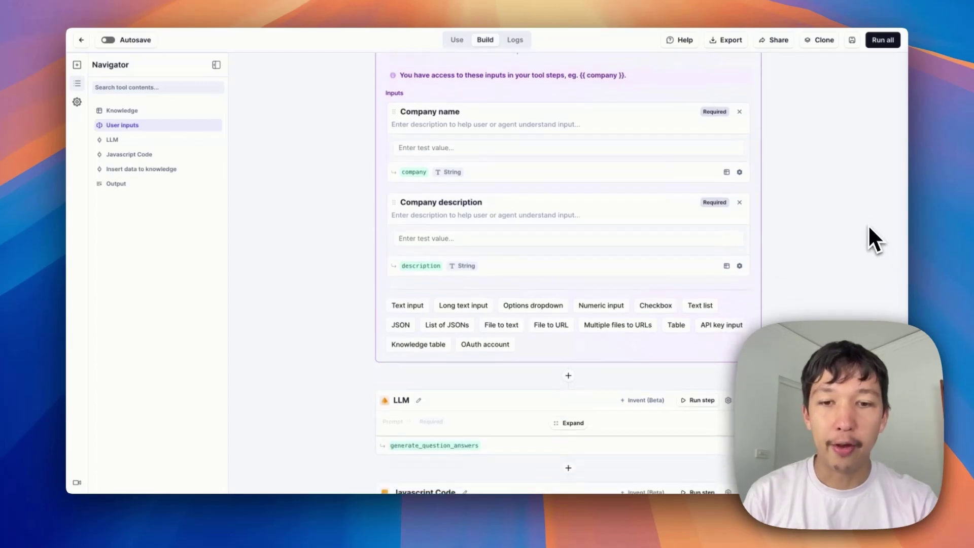
pyautogui.scroll(-5, 868, 224)
pyautogui.click(584, 262)
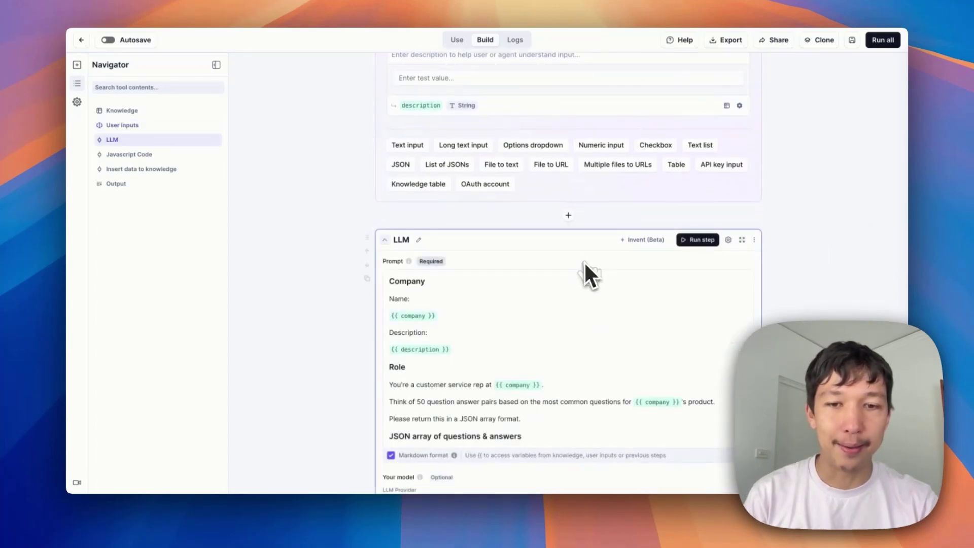
pyautogui.scroll(-5, 827, 252)
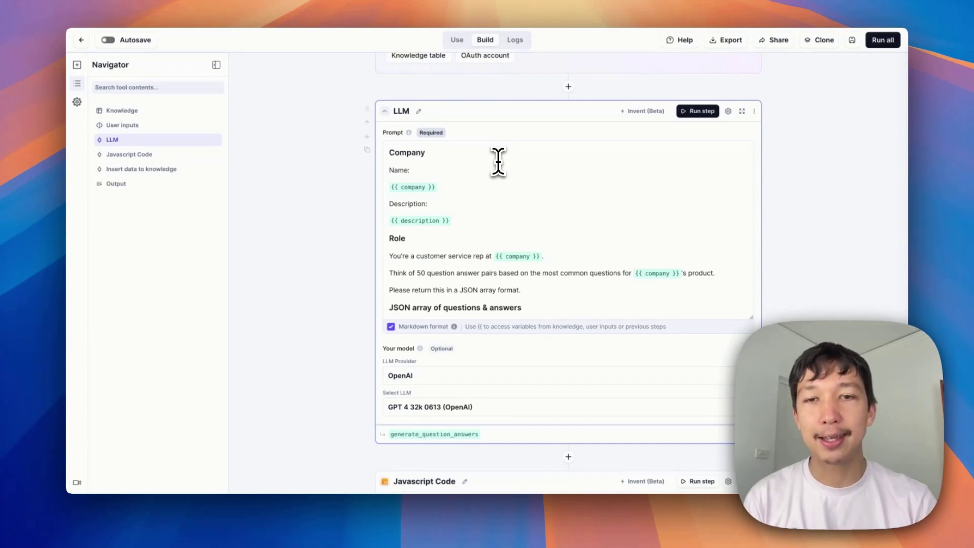
pyautogui.click(461, 149)
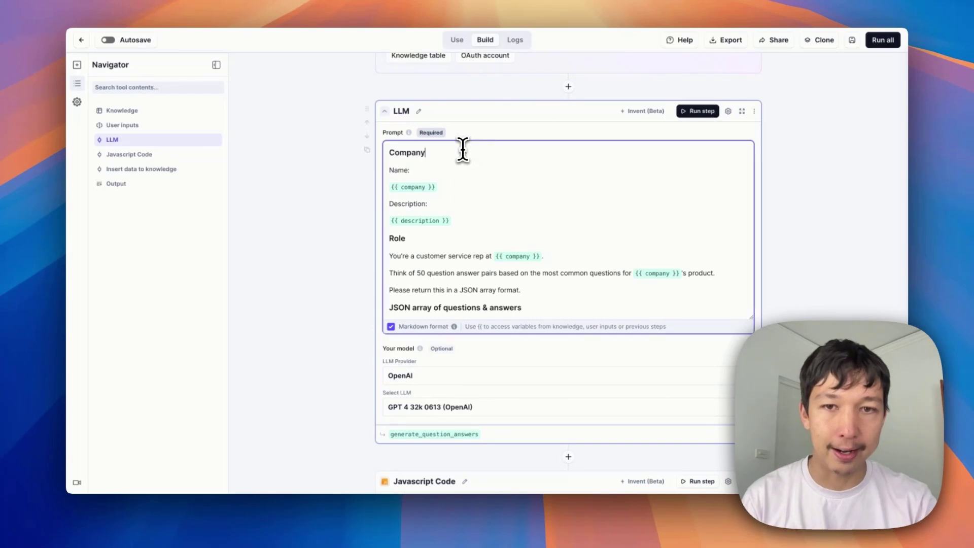
pyautogui.click(458, 239)
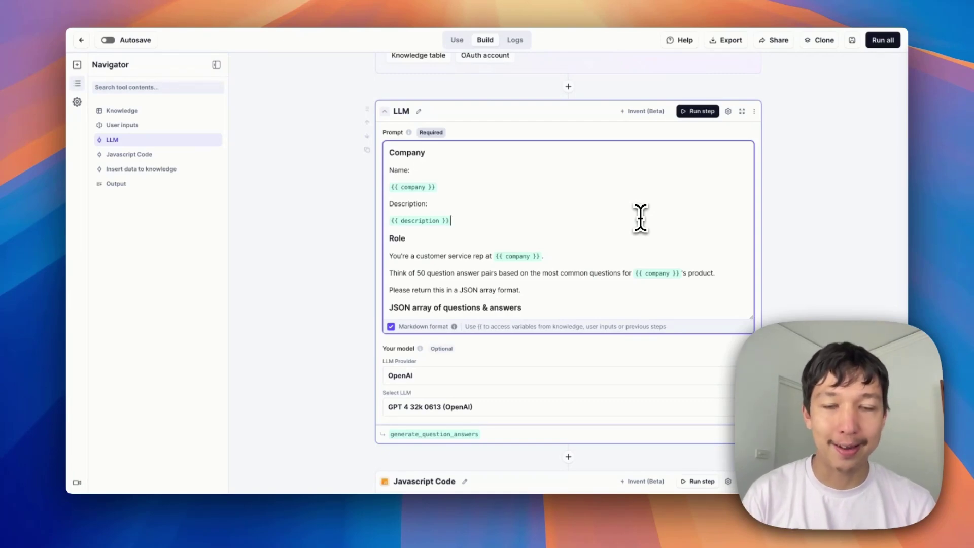
pyautogui.scroll(1, 577, 311)
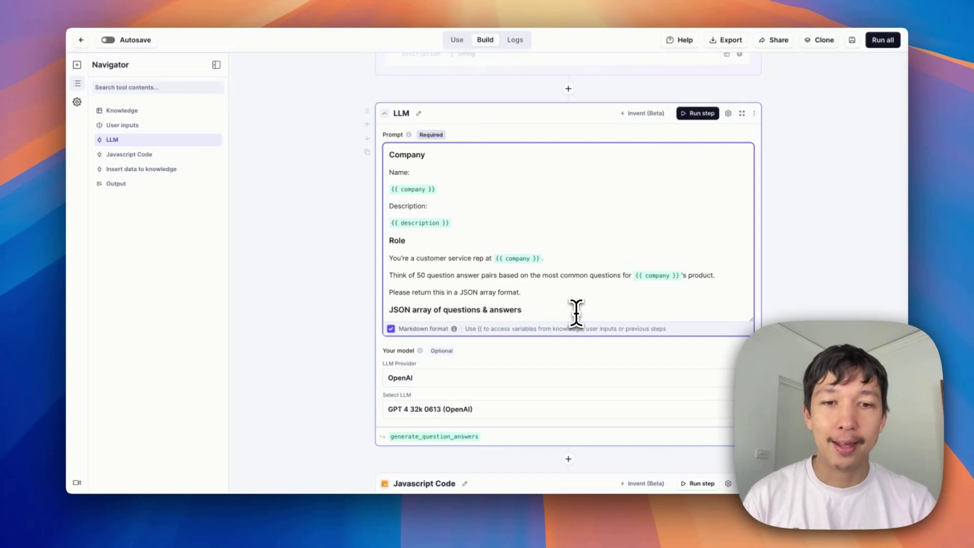
pyautogui.scroll(5, 577, 311)
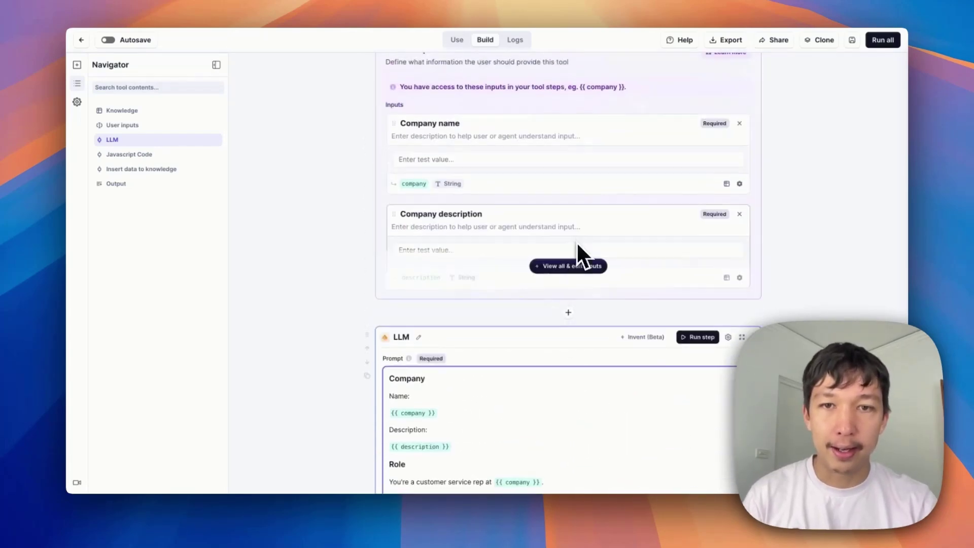
# Enter test values: company name 'Sparkie CRM' and a description of a CRM designed for electricians.
pyautogui.click(567, 267)
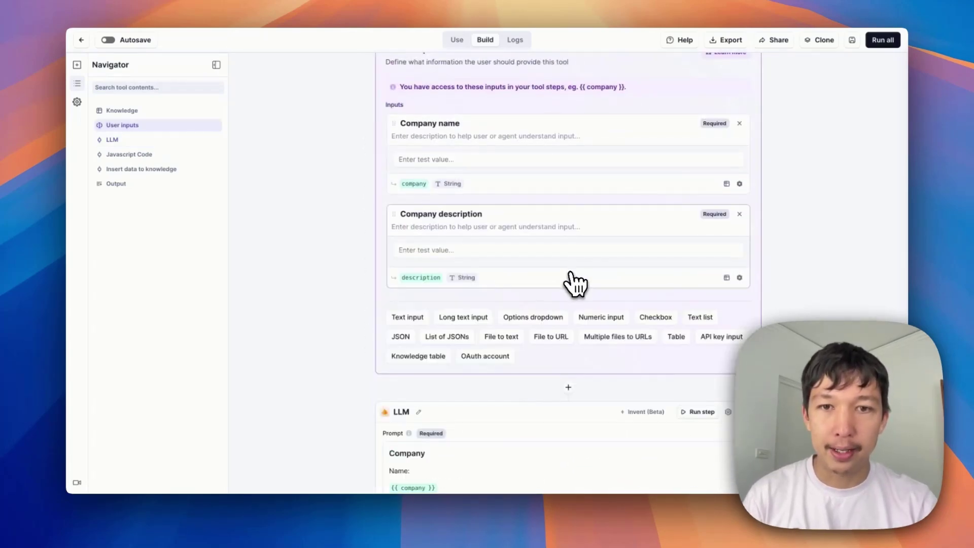
pyautogui.click(526, 162)
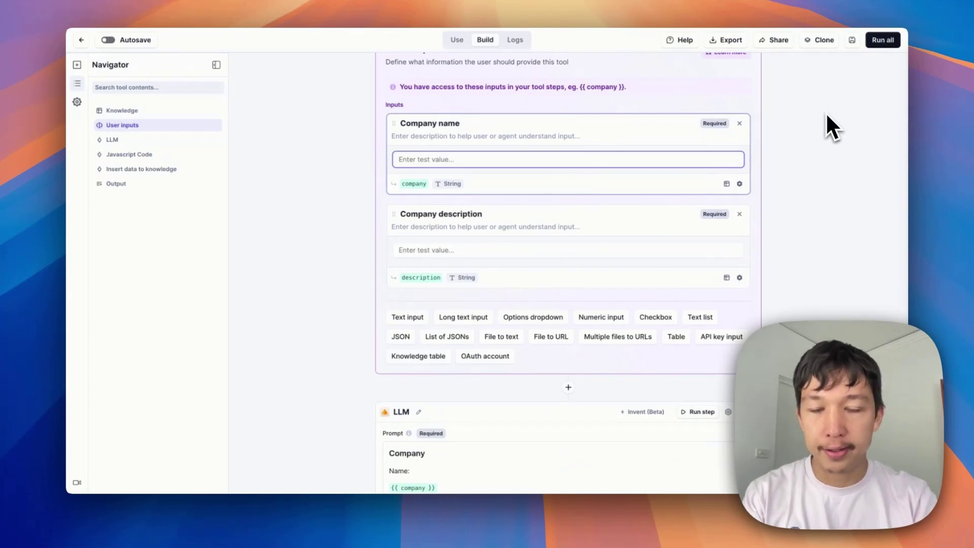
pyautogui.write('Sparkie CRM')
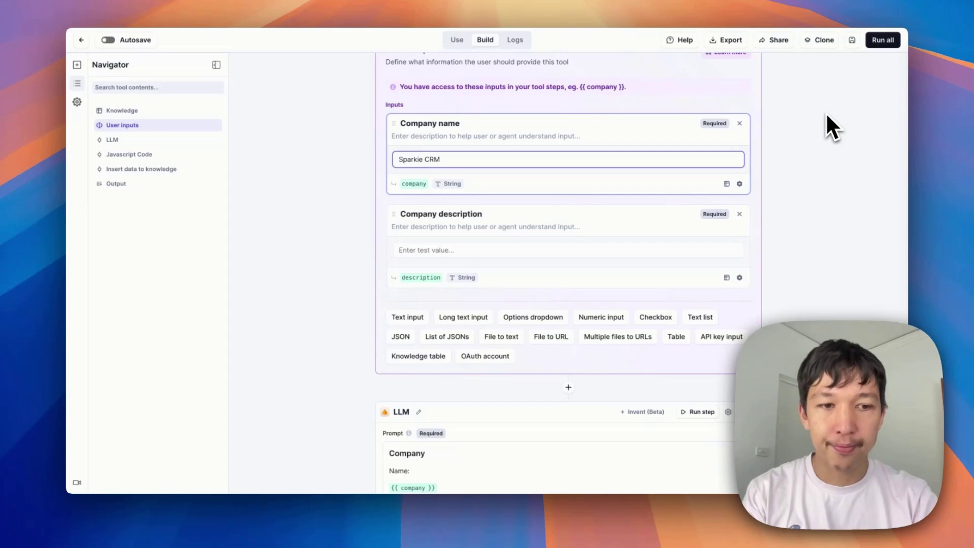
pyautogui.click(623, 249)
pyautogui.write('A')
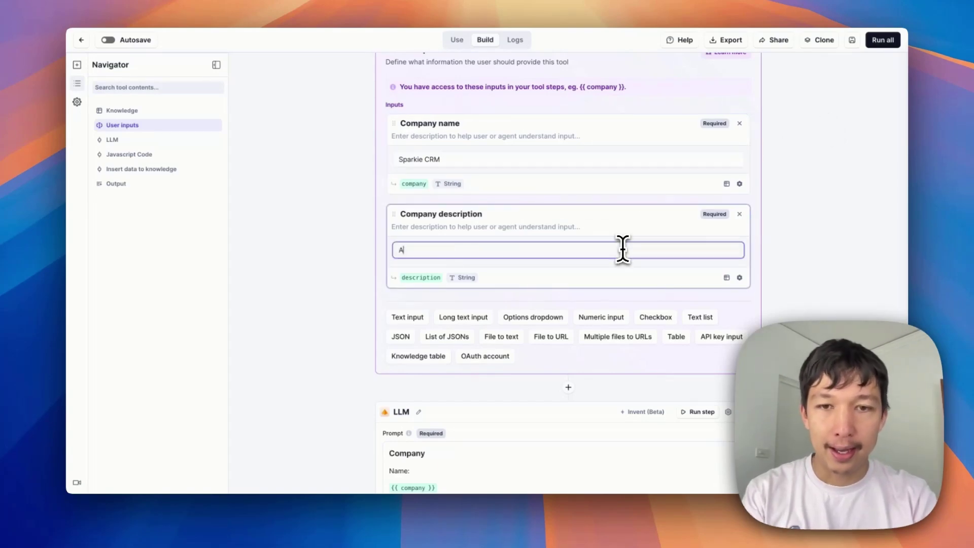
pyautogui.write(' CRM designed for e')
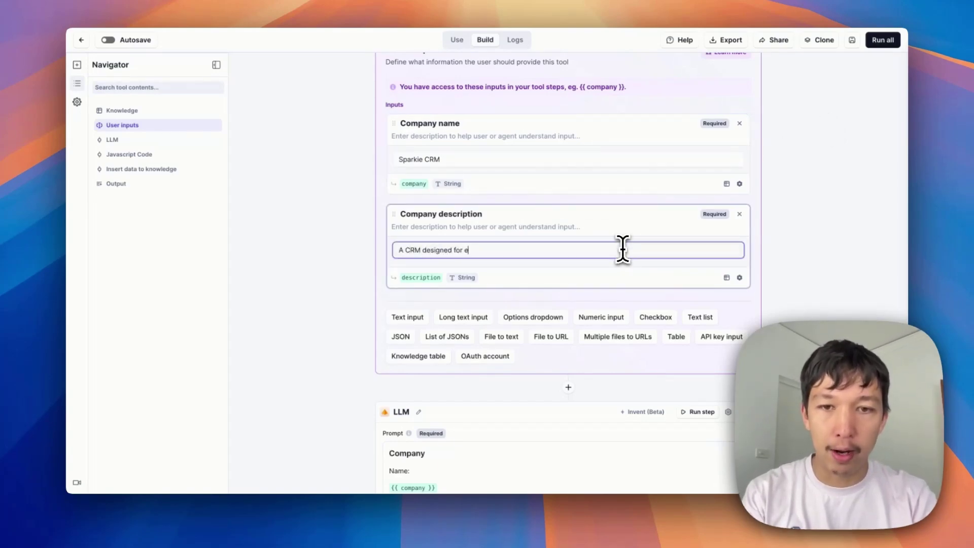
pyautogui.write('lectricians. ')
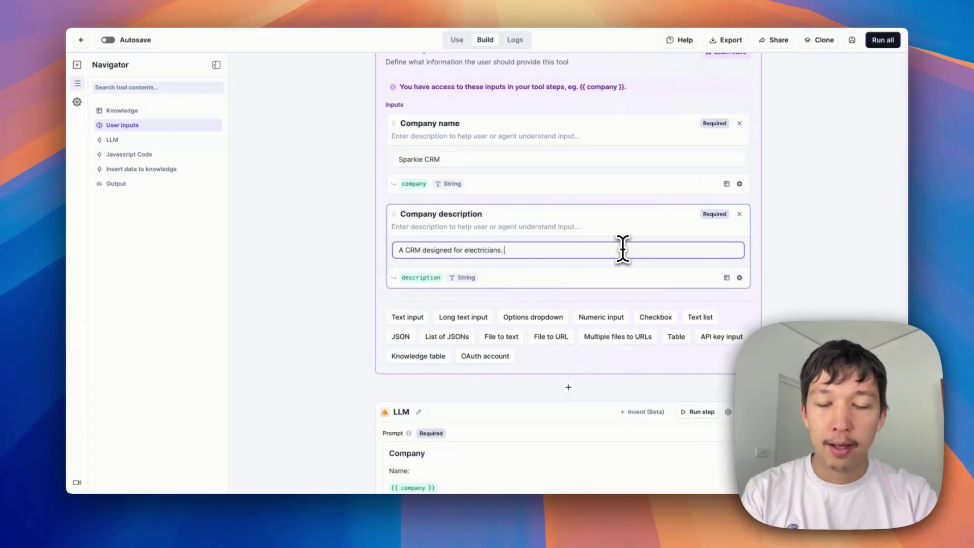
pyautogui.write('Its core val')
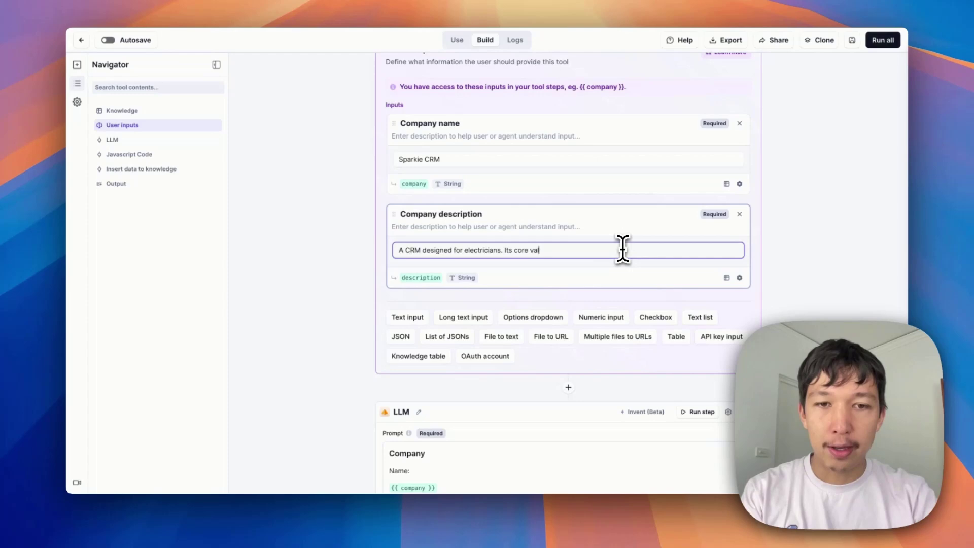
pyautogui.write('ue proposition is that ')
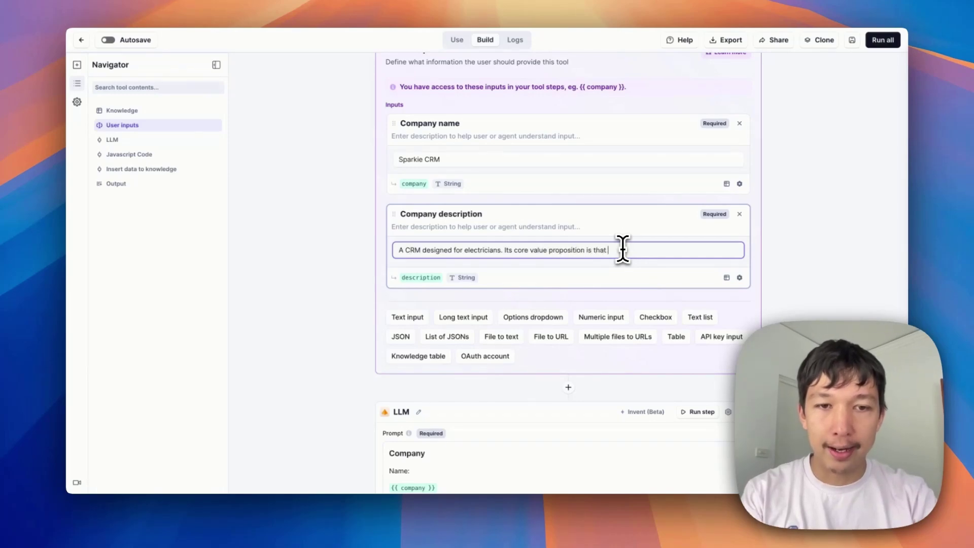
pyautogui.write('it focuses on')
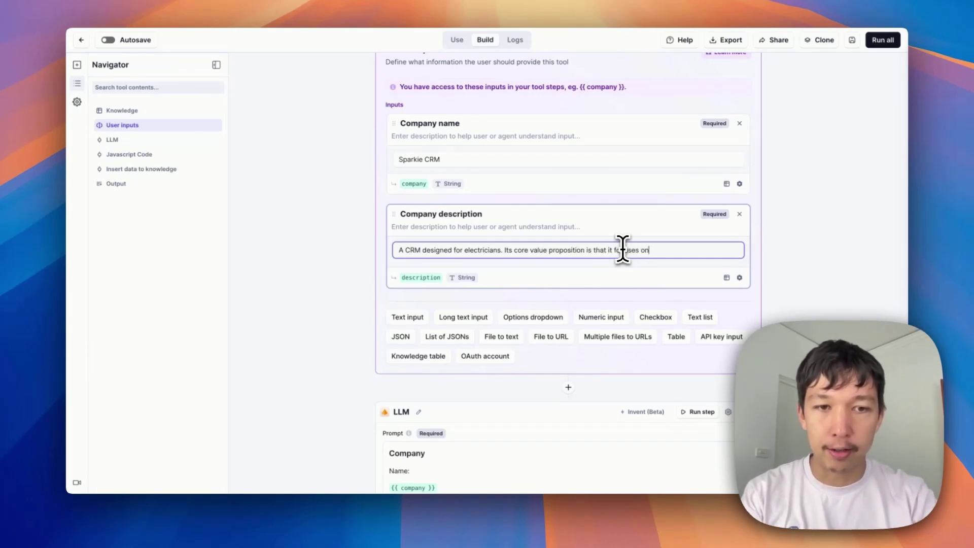
pyautogui.write(' enabling them to use i')
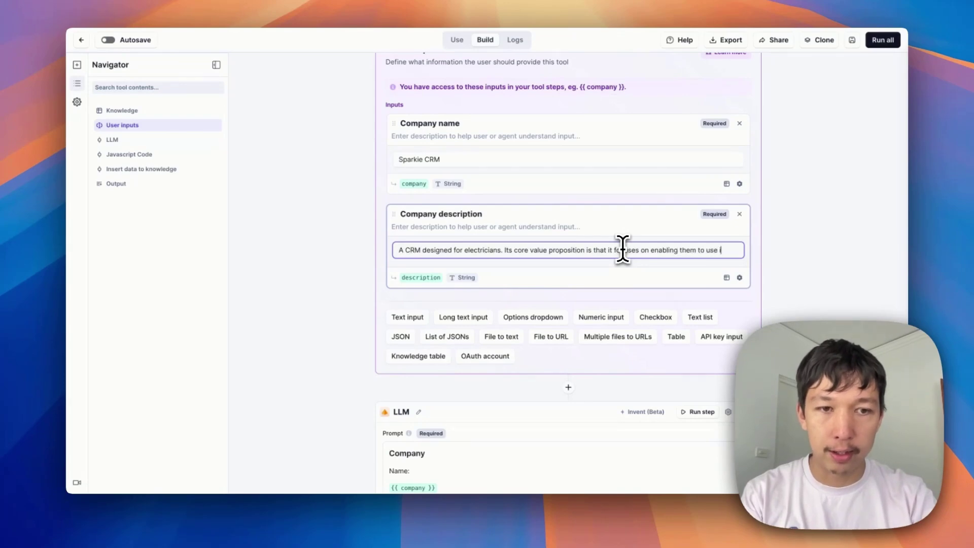
pyautogui.write('t on site - so it has f')
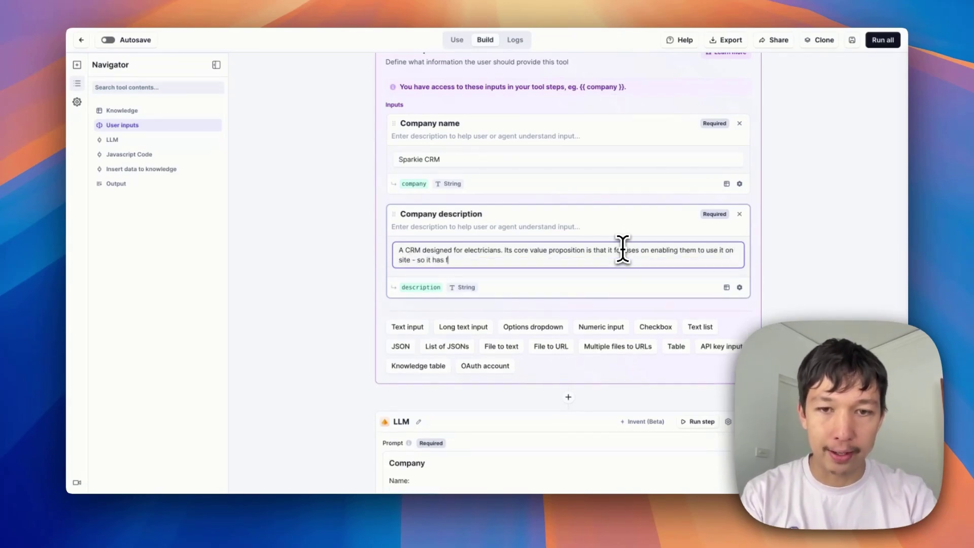
pyautogui.write('antastic mobile support.')
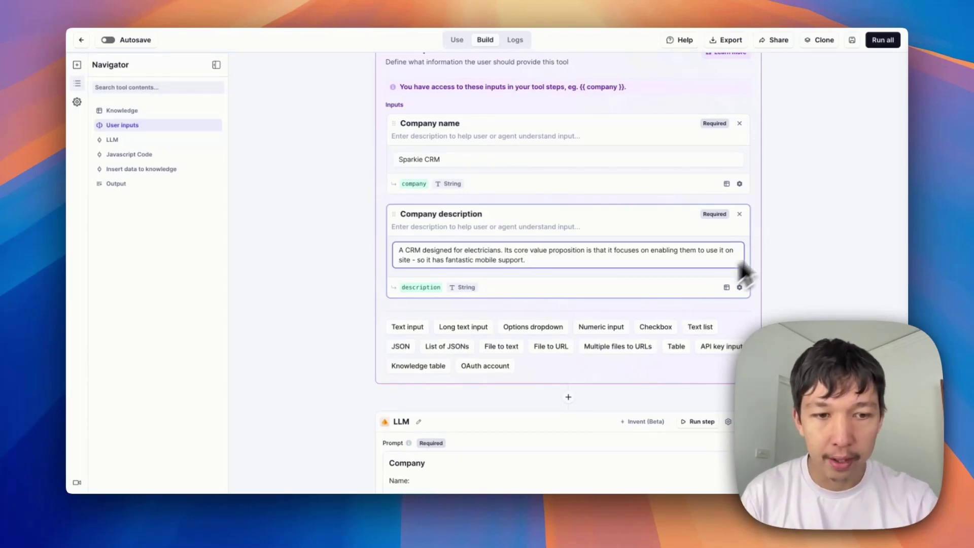
# Run the LLM step to generate Sparkie CRM question-answer pairs as a JSON array.
pyautogui.scroll(-3, 796, 208)
pyautogui.scroll(-7, 802, 200)
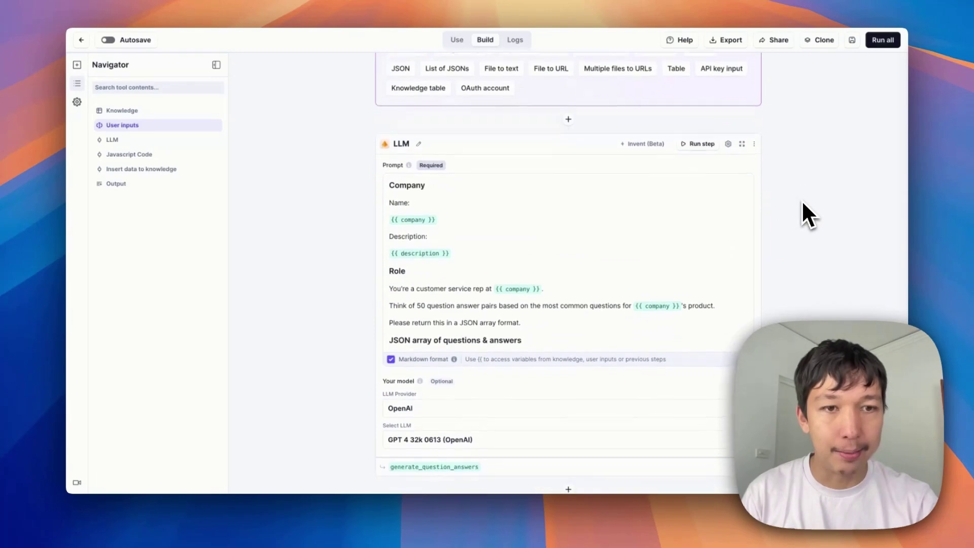
pyautogui.click(736, 187)
pyautogui.click(700, 112)
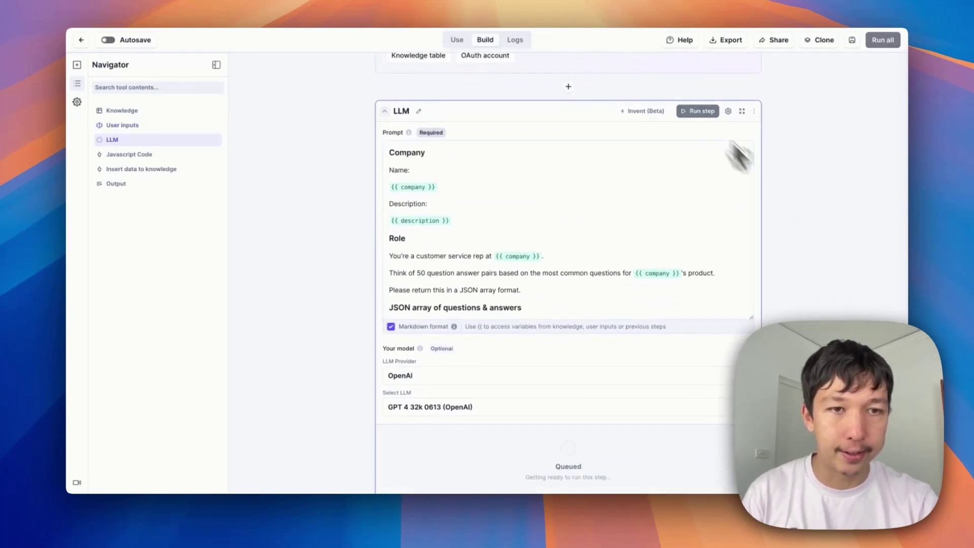
pyautogui.scroll(-2, 786, 200)
pyautogui.scroll(1, 784, 218)
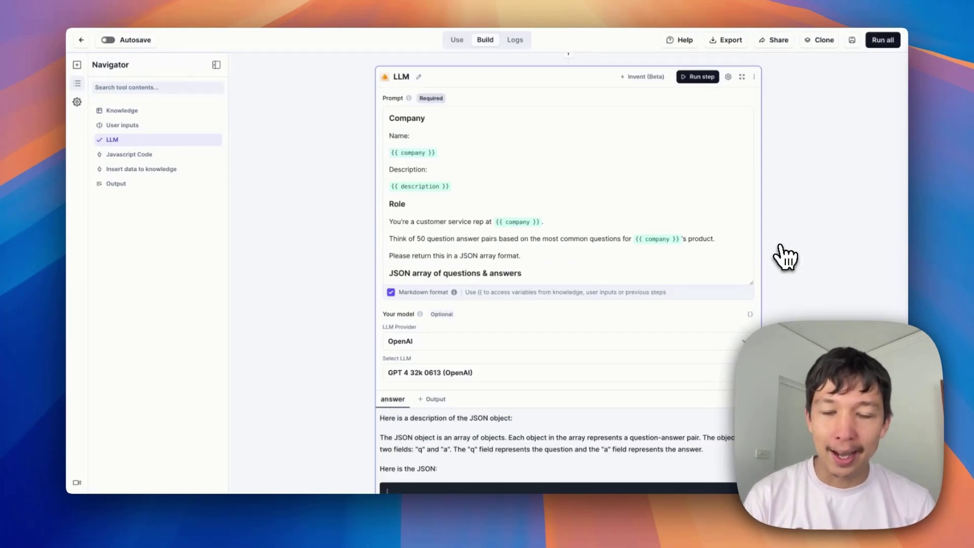
# Expand the JSON output and highlight its explanatory text and the sample question-answer objects.
pyautogui.scroll(-3, 656, 230)
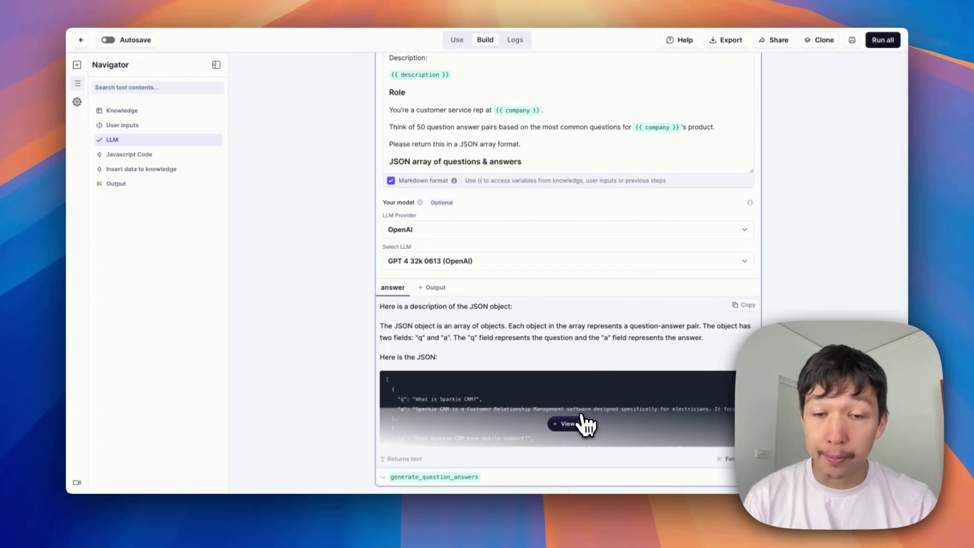
pyautogui.click(578, 424)
pyautogui.scroll(-3, 676, 341)
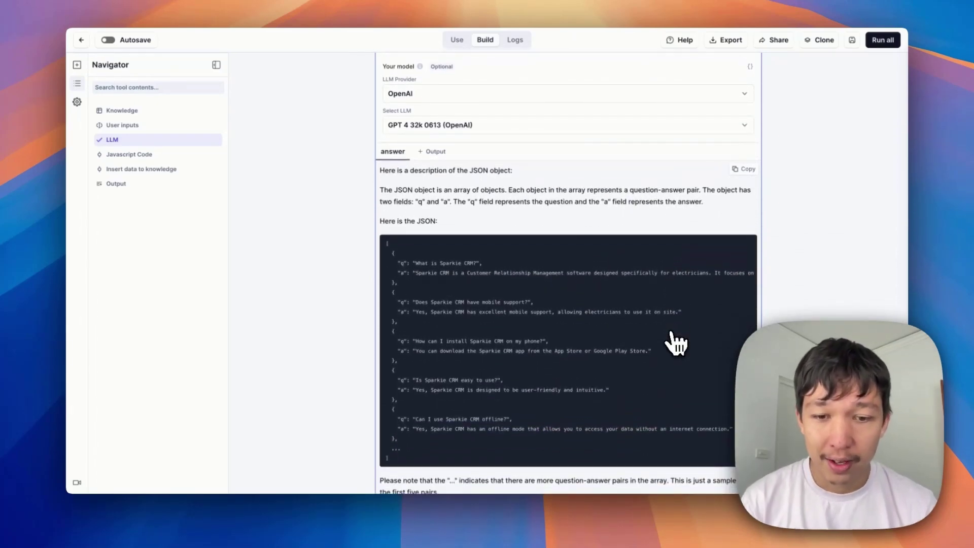
pyautogui.scroll(-3, 677, 342)
pyautogui.scroll(2, 677, 341)
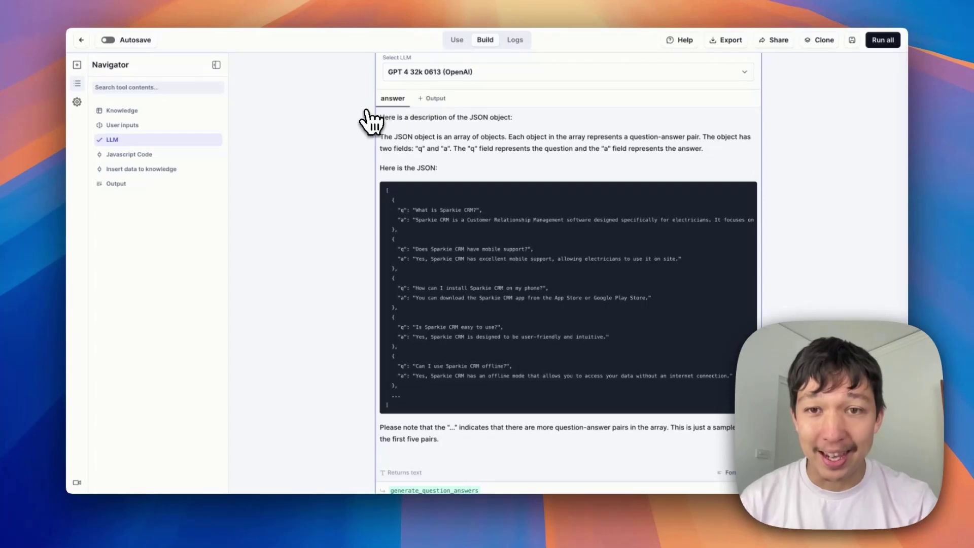
pyautogui.moveTo(379, 117); pyautogui.dragTo(443, 166)
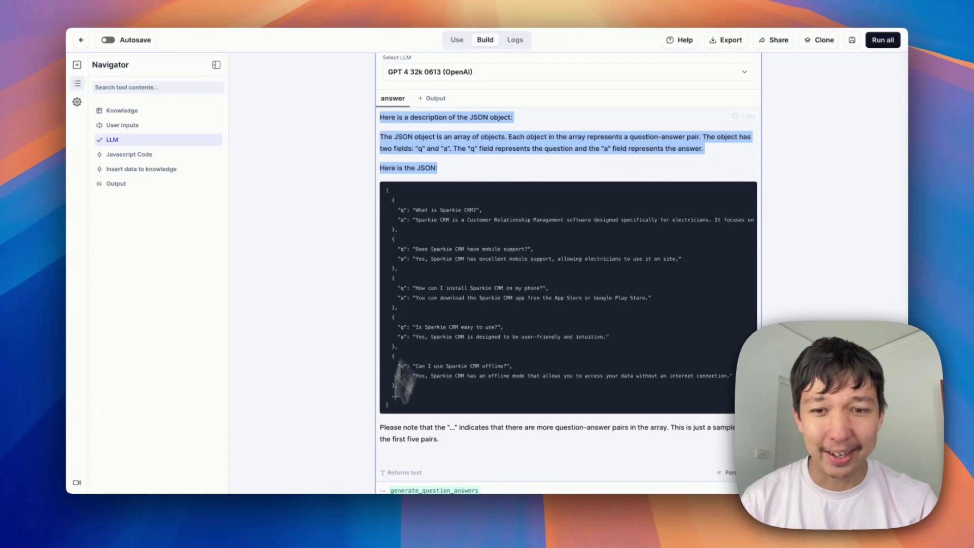
pyautogui.click(396, 396)
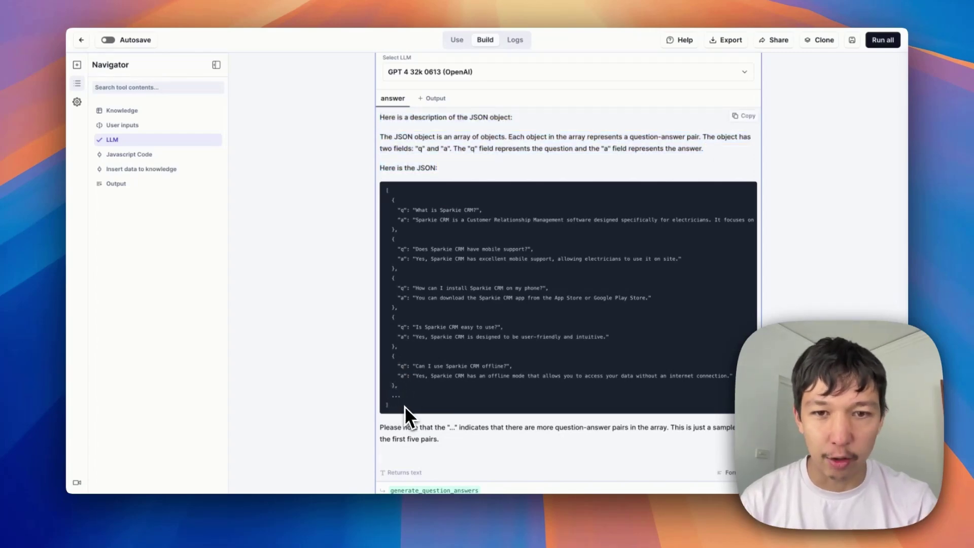
pyautogui.moveTo(394, 200); pyautogui.dragTo(443, 390)
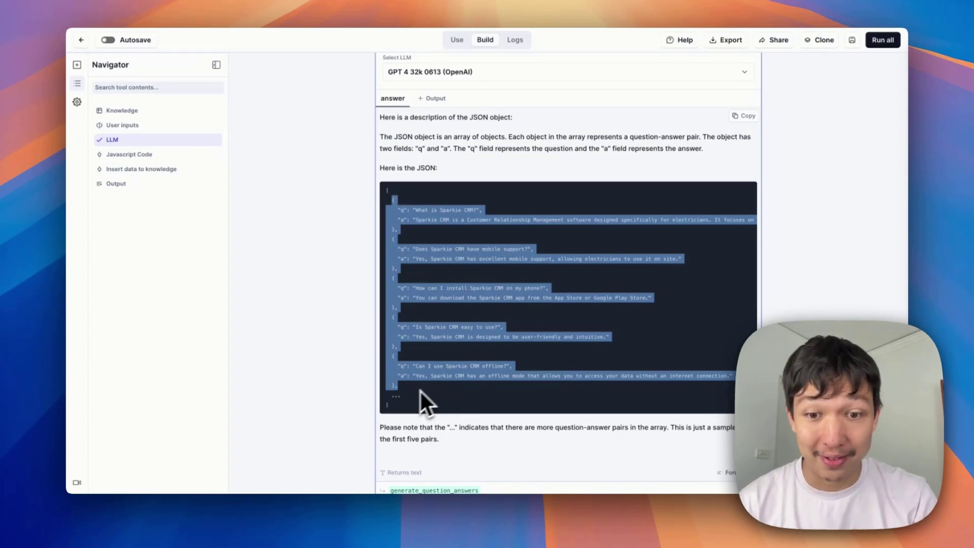
pyautogui.click(397, 403)
# Re-examine the description text above the JSON, noting only five pairs plus '...', then return to the LLM card.
pyautogui.scroll(-5, 494, 452)
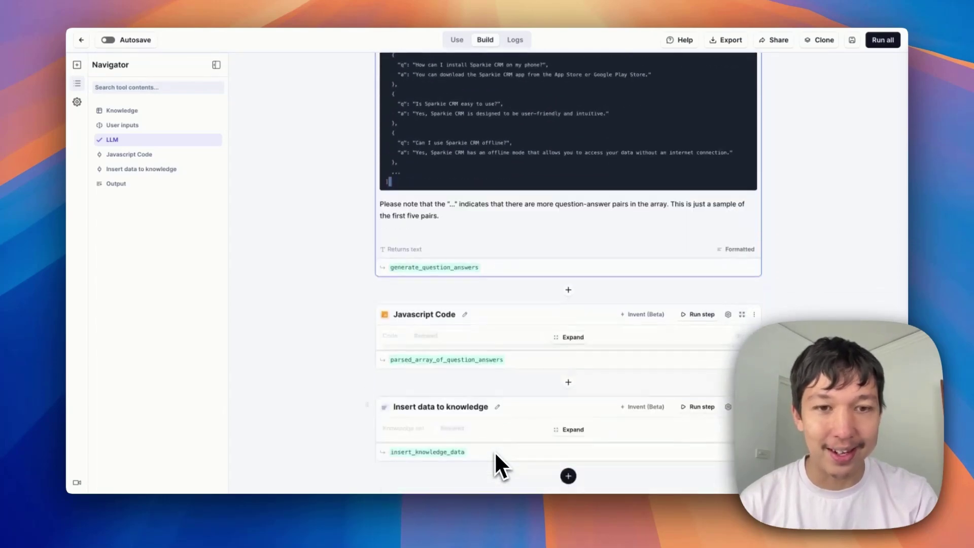
pyautogui.scroll(1, 494, 452)
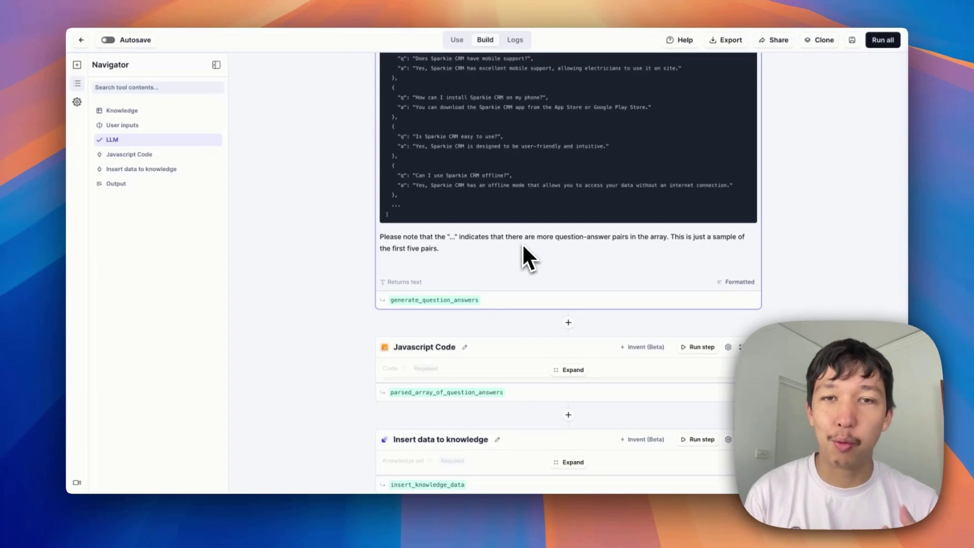
pyautogui.scroll(5, 522, 242)
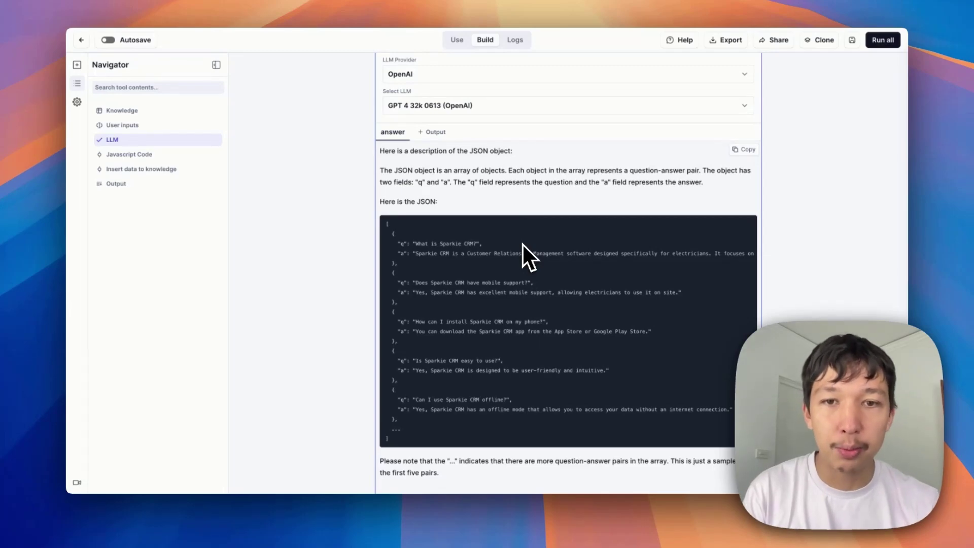
pyautogui.scroll(2, 523, 242)
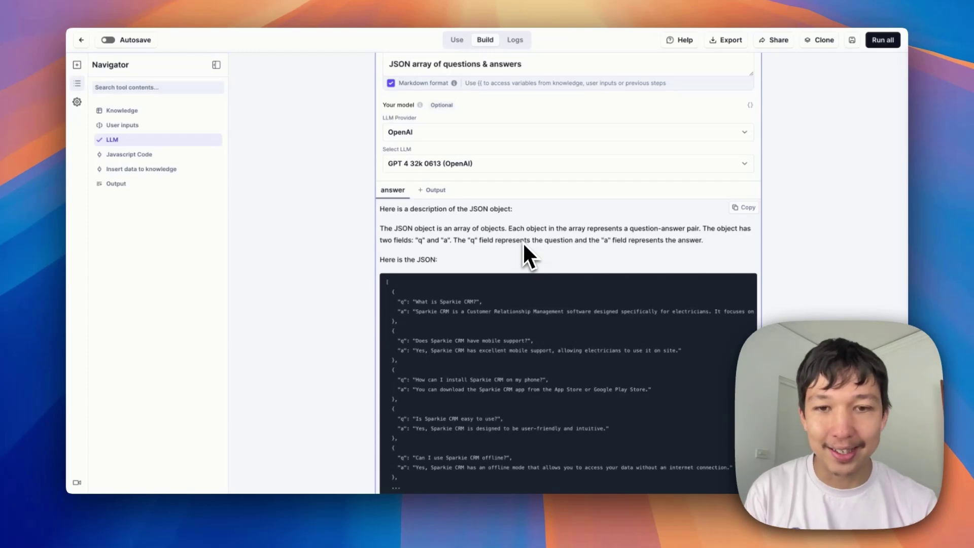
pyautogui.moveTo(446, 266); pyautogui.dragTo(385, 208)
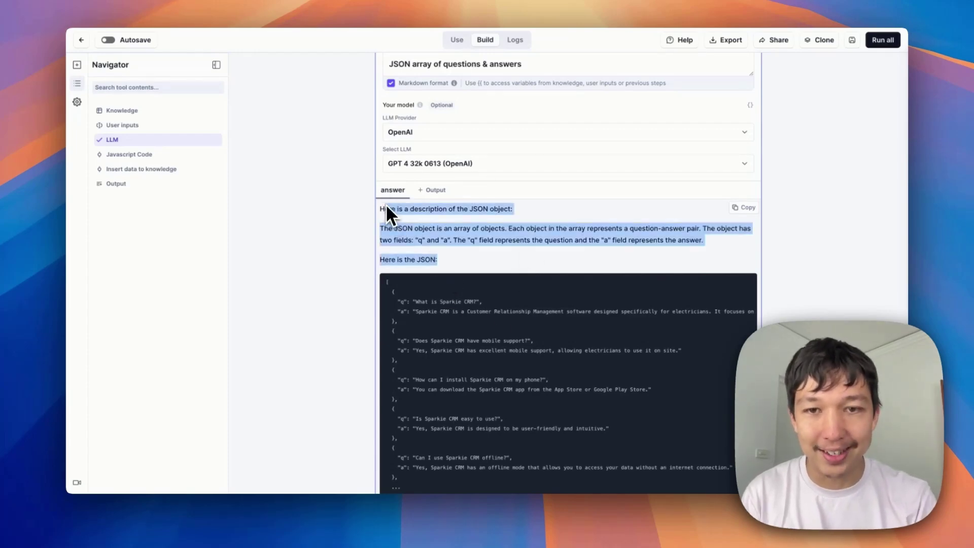
pyautogui.scroll(-5, 446, 254)
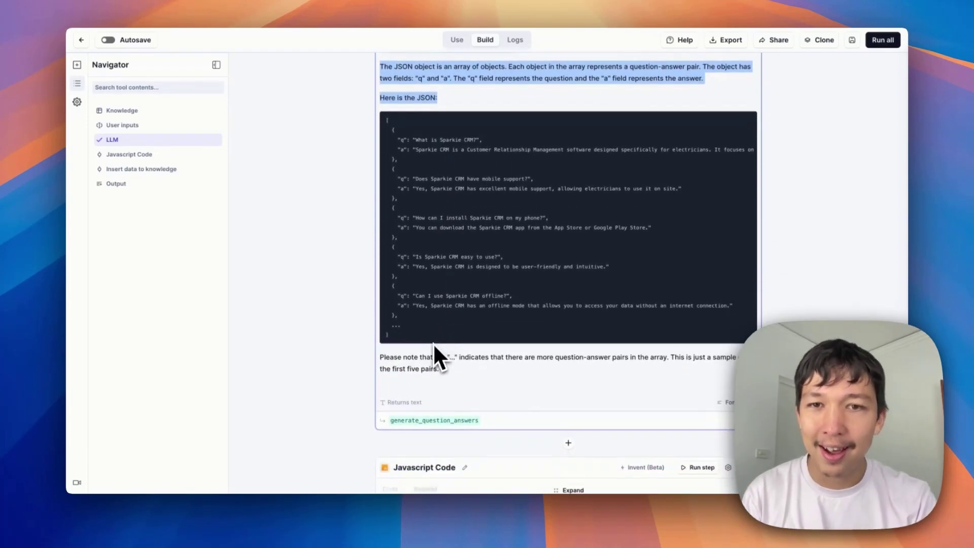
pyautogui.click(403, 146)
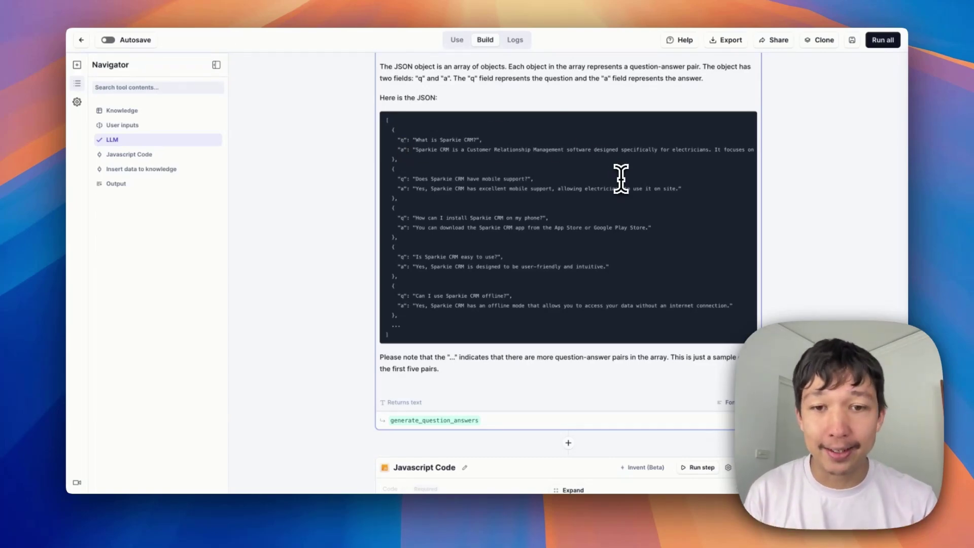
pyautogui.scroll(10, 767, 311)
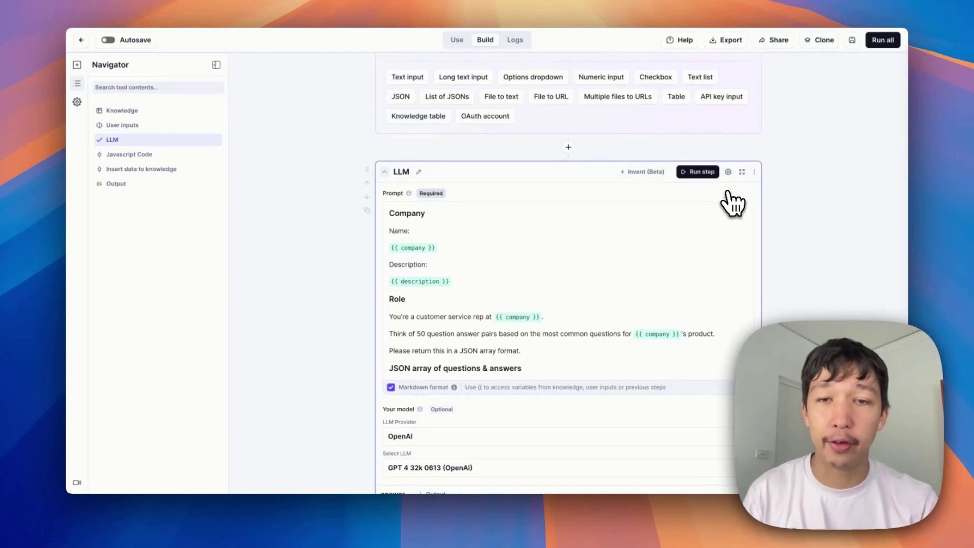
# Enable Validators in the LLM step's Advanced settings and list the JSON, JSONSchema and regex types.
pyautogui.click(729, 172)
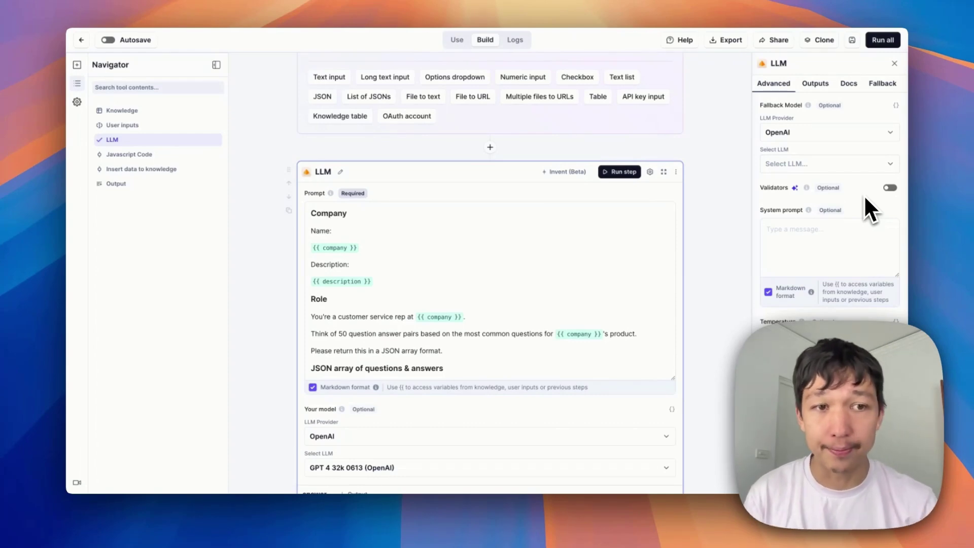
pyautogui.click(890, 188)
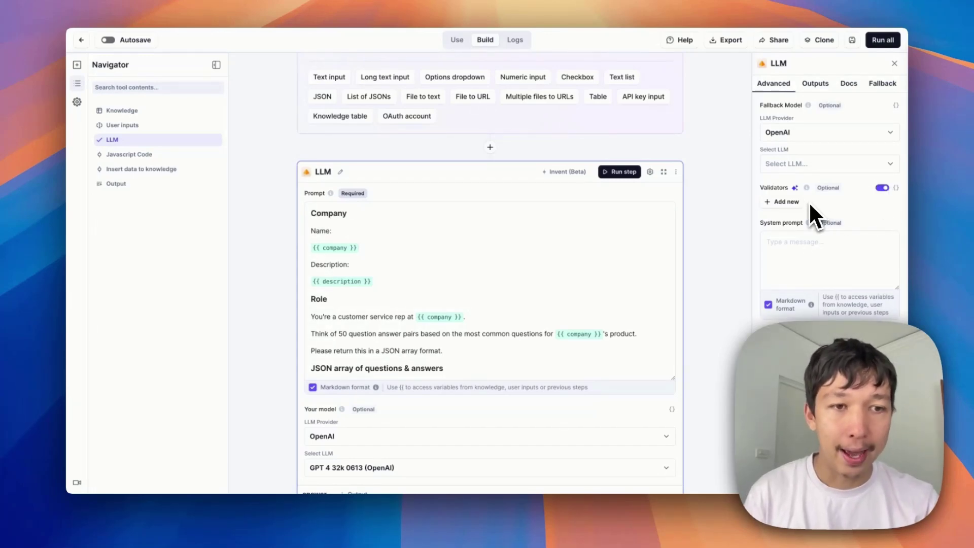
pyautogui.click(786, 202)
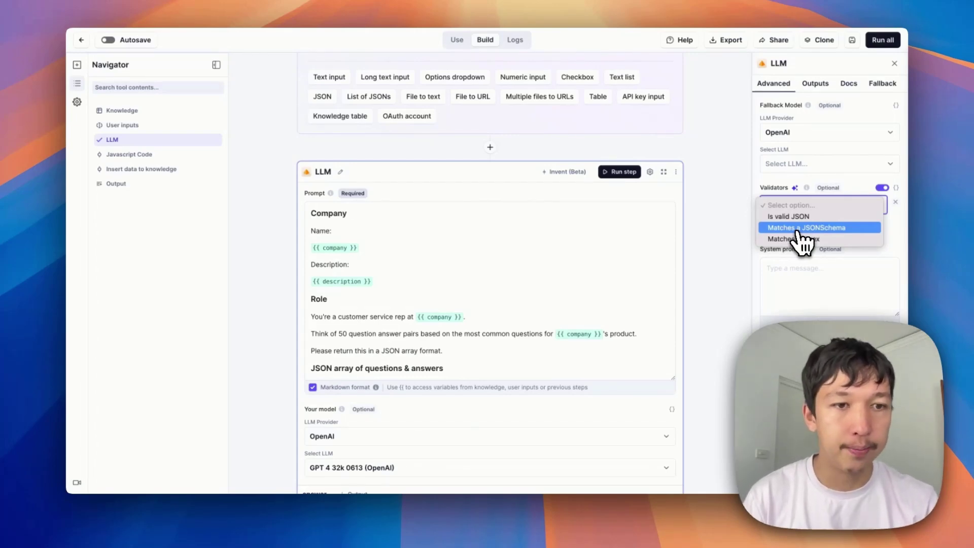
# Add a 'Matches a JSONSchema' validator whose schema is an array with object items.
pyautogui.click(800, 229)
pyautogui.scroll(-3, 801, 239)
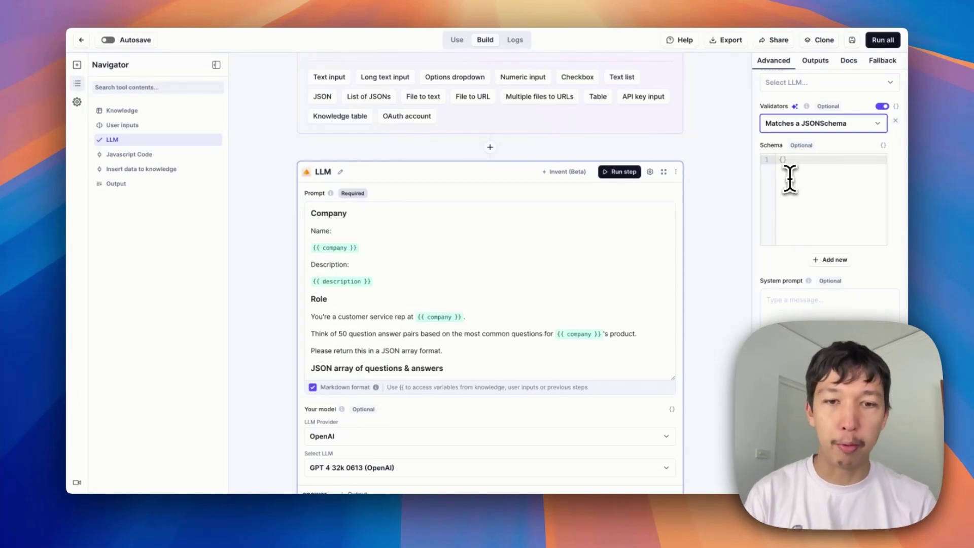
pyautogui.click(783, 160)
pyautogui.press('Return')
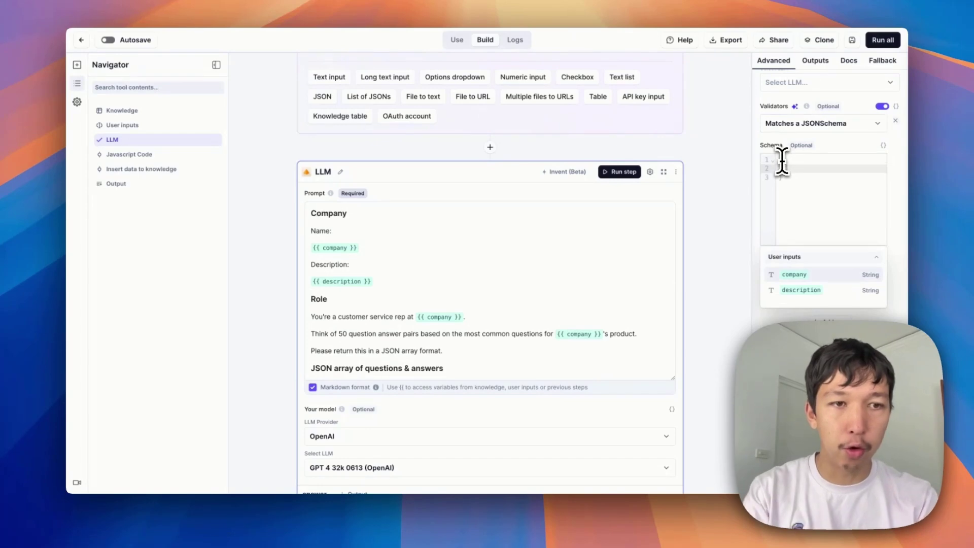
pyautogui.write('"')
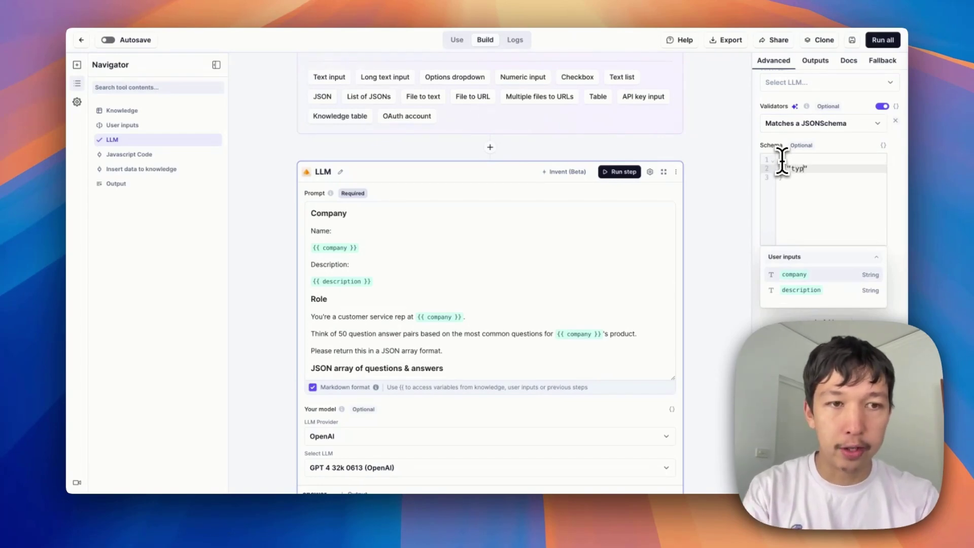
pyautogui.write('type": "array",')
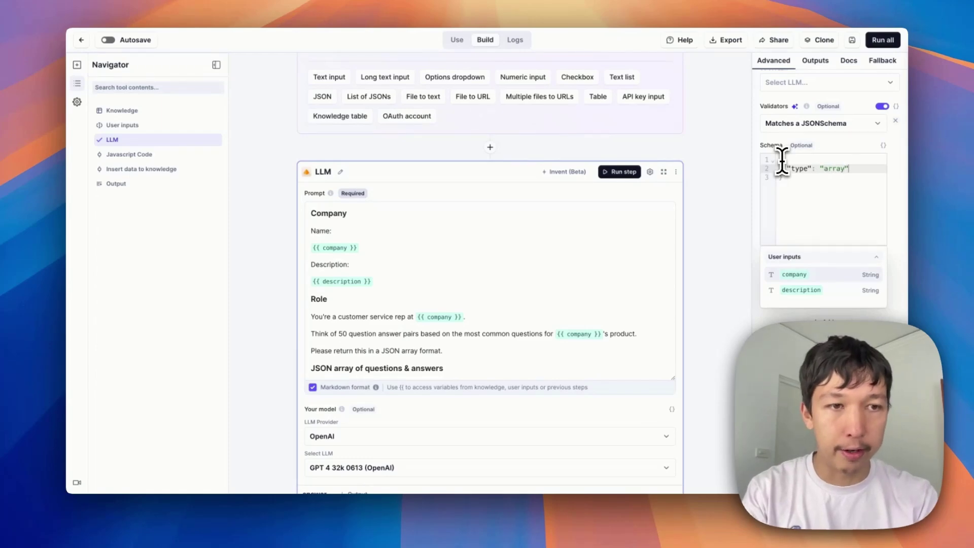
pyautogui.press('Return')
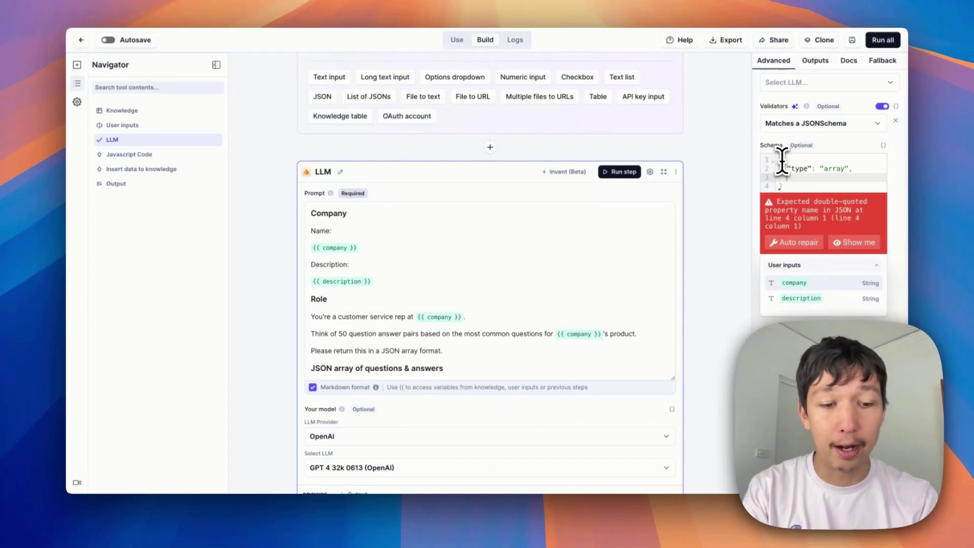
pyautogui.write('"items":')
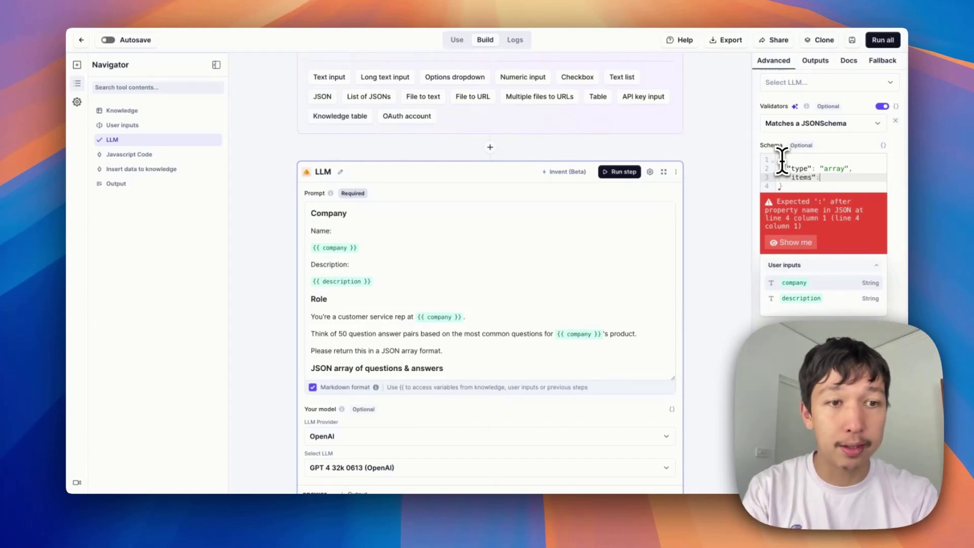
pyautogui.write(' {')
pyautogui.press('Return')
pyautogui.write('"')
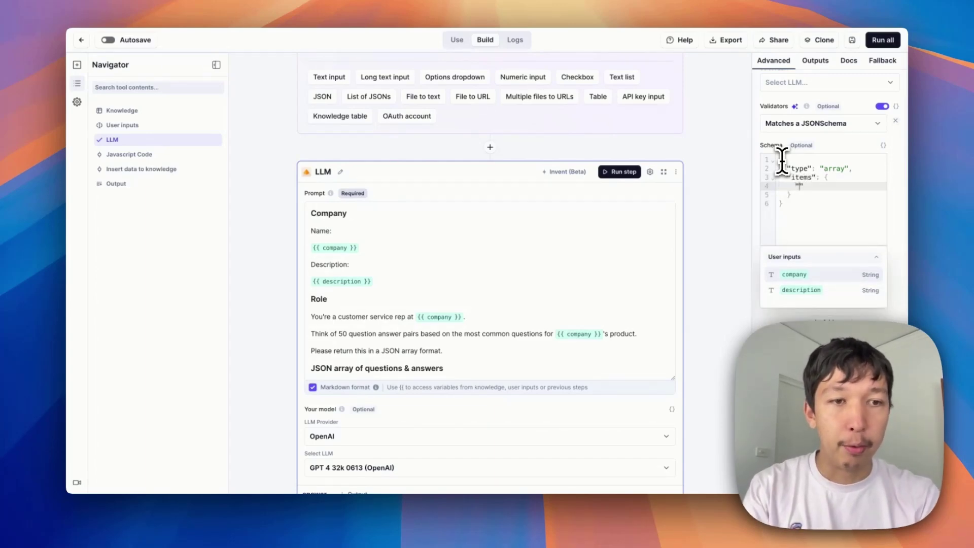
pyautogui.write('type": "object"')
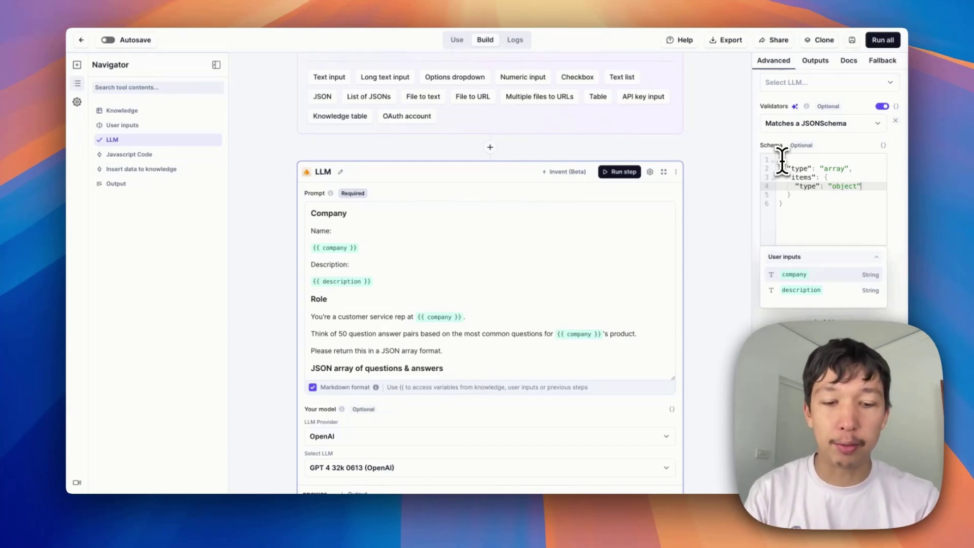
pyautogui.write(',')
# Give the item objects string-typed 'question' and 'answer' properties.
pyautogui.press('Return')
pyautogui.write('"')
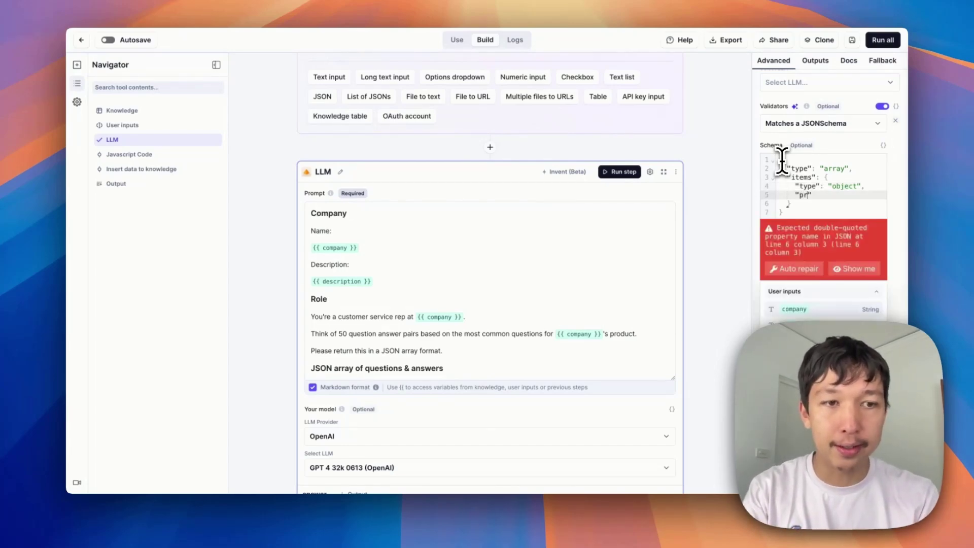
pyautogui.write('properties": {')
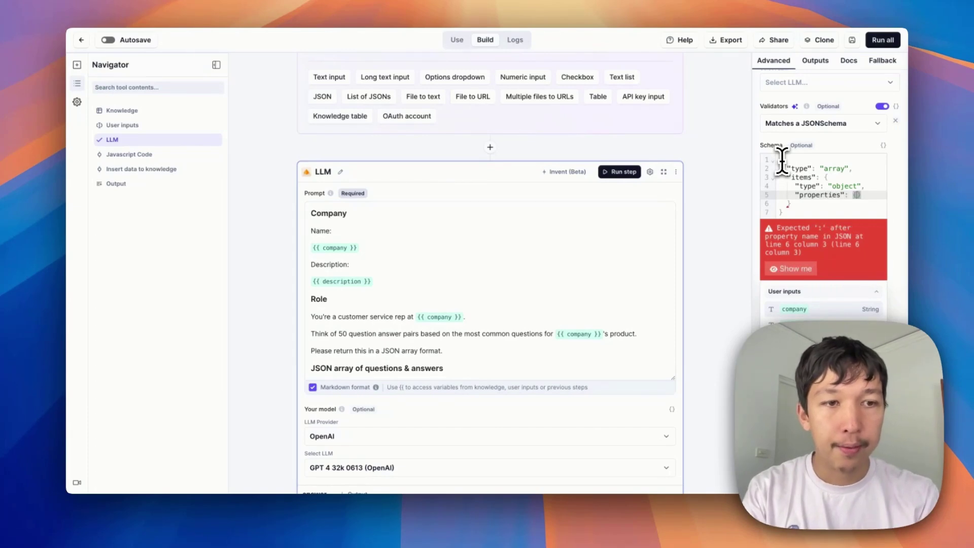
pyautogui.press('Return')
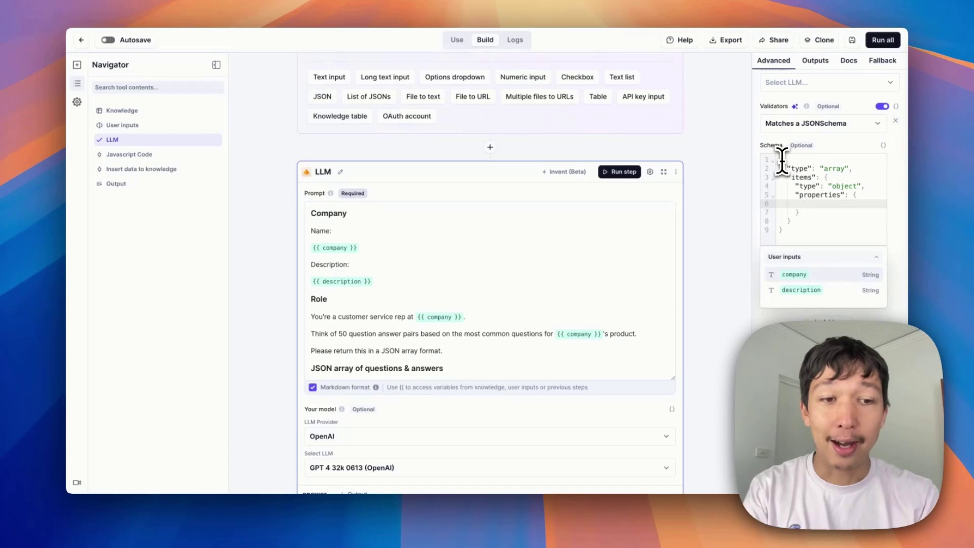
pyautogui.write('"q')
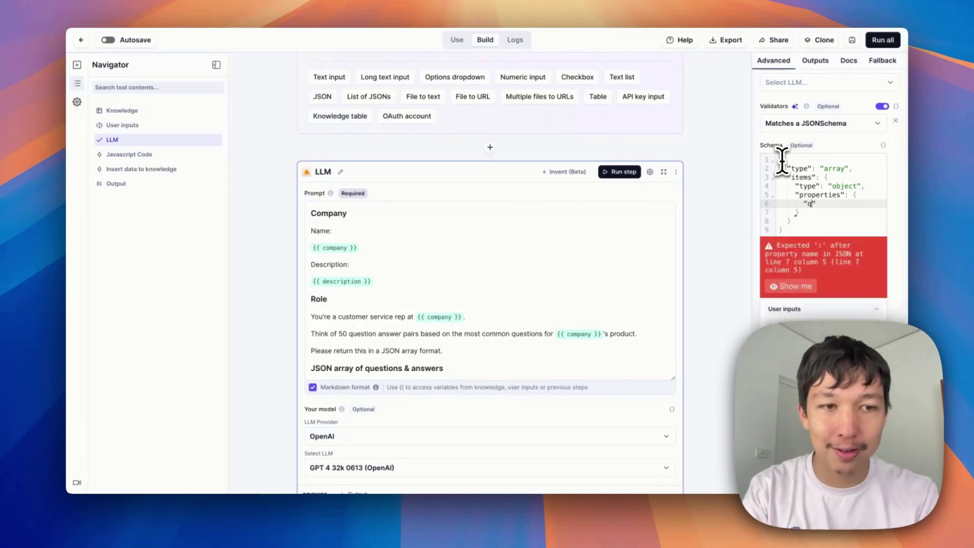
pyautogui.write('uestion": {')
pyautogui.press('Return')
pyautogui.write('"type":')
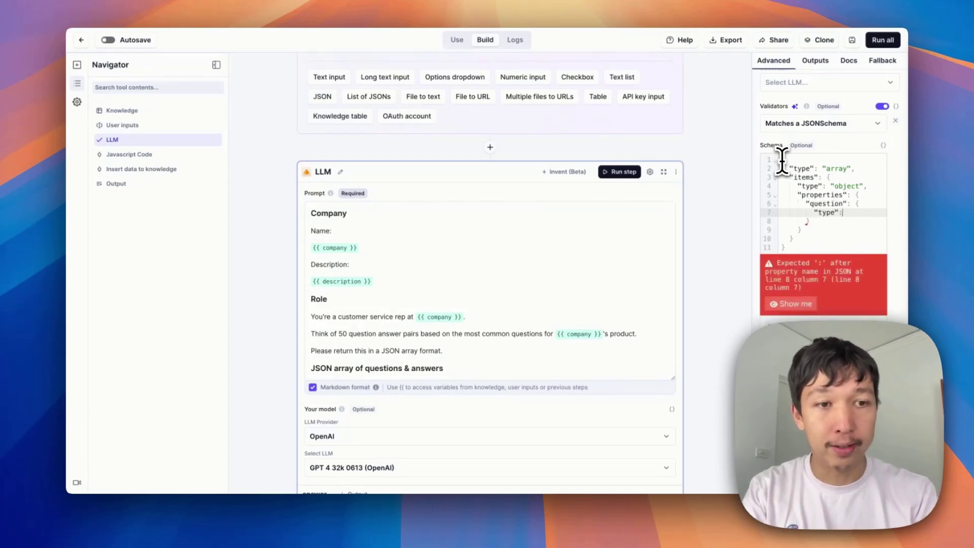
pyautogui.write(' "string')
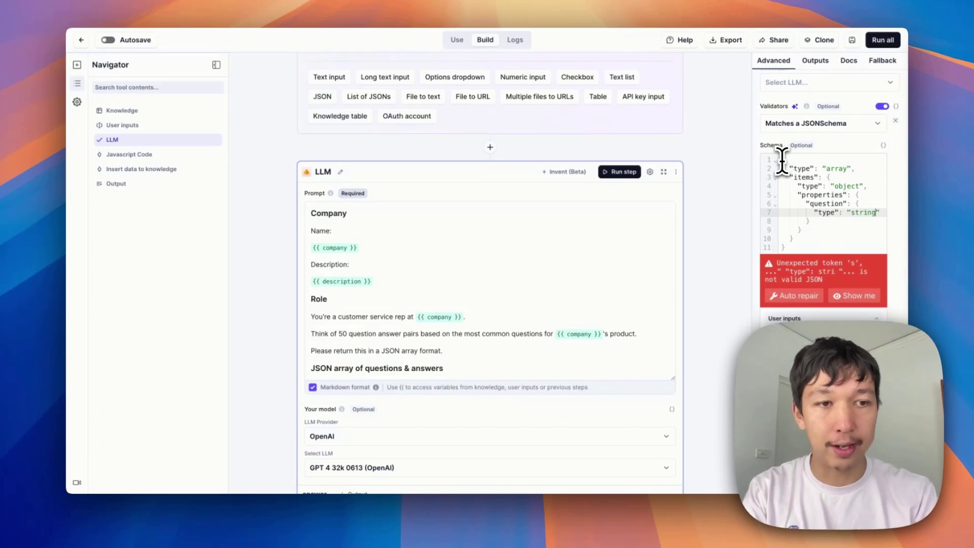
pyautogui.write('"')
pyautogui.press('Down')
pyautogui.write(',')
pyautogui.press('Return')
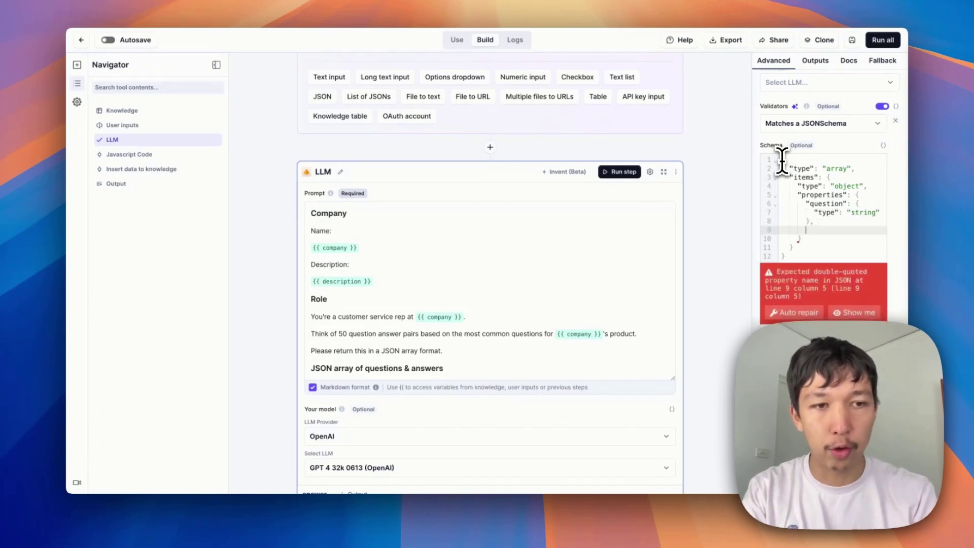
pyautogui.write('"answer": {')
pyautogui.press('Return')
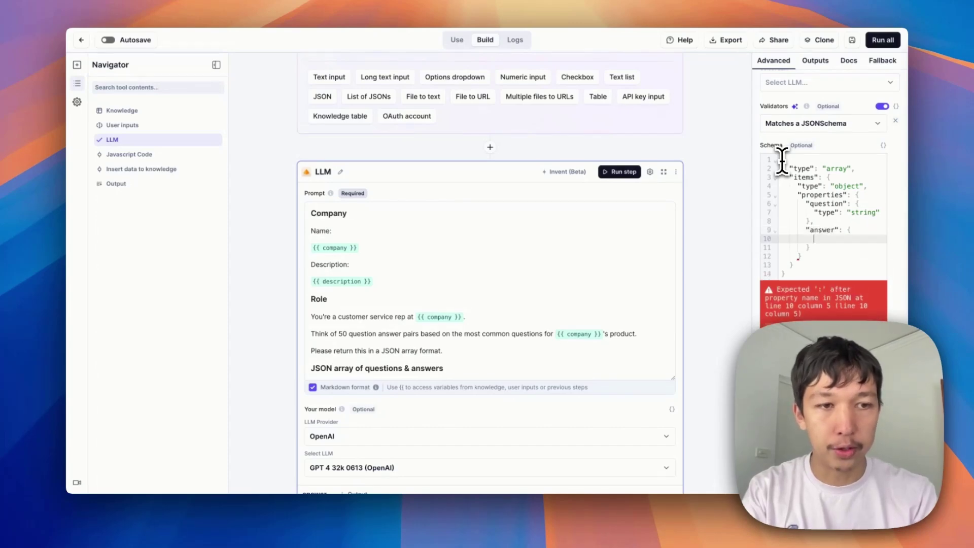
pyautogui.write('"type": strin')
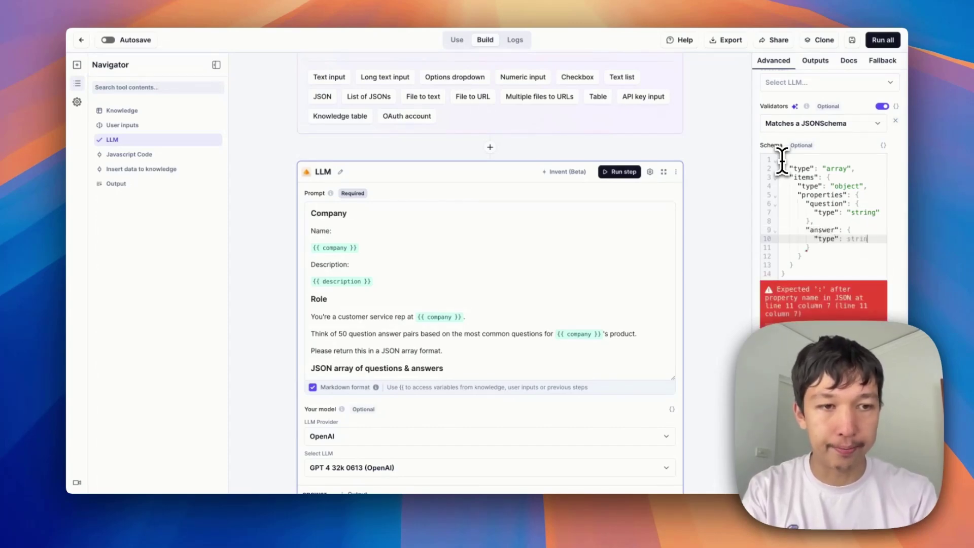
pyautogui.press('BackSpace')
pyautogui.write('"string')
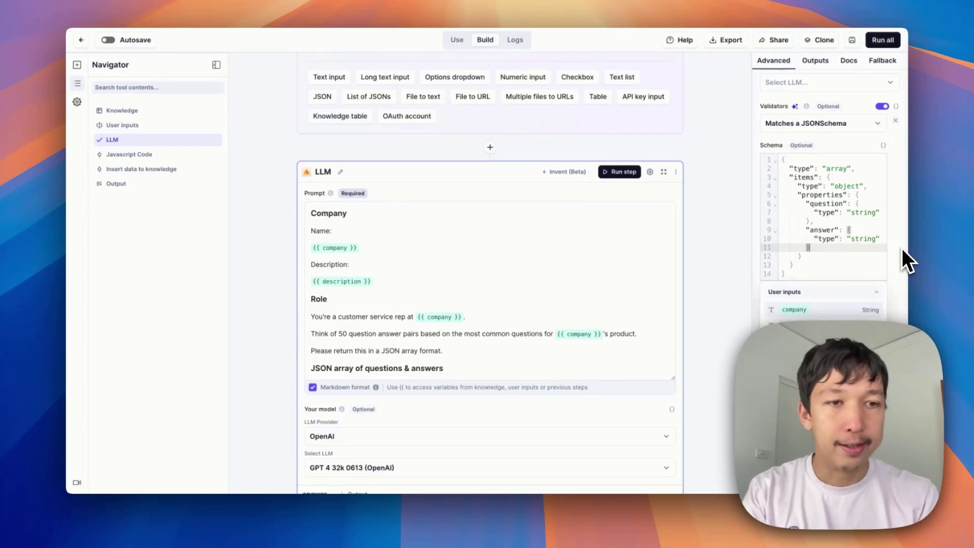
# Check the schema's object type line and its closing braces.
pyautogui.click(842, 265)
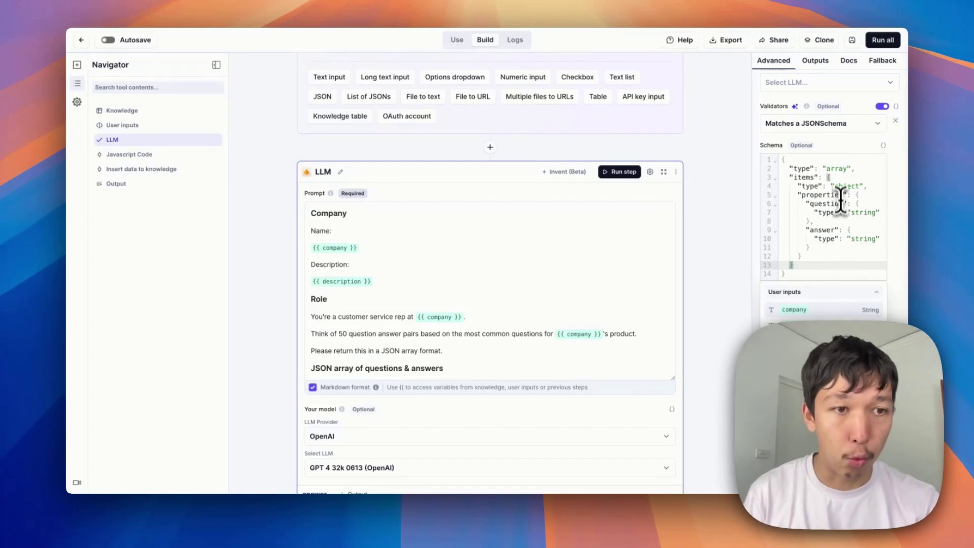
pyautogui.click(838, 173)
pyautogui.click(847, 186)
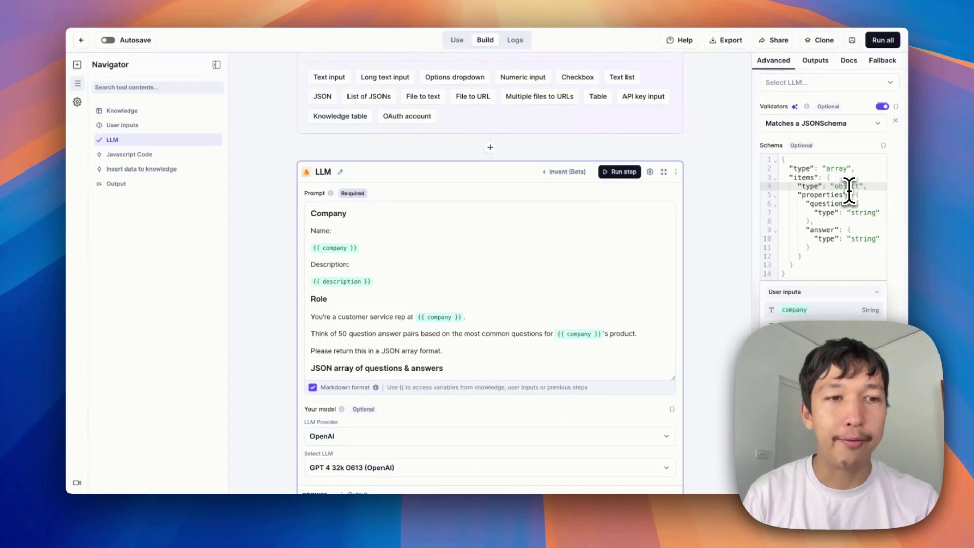
pyautogui.click(885, 274)
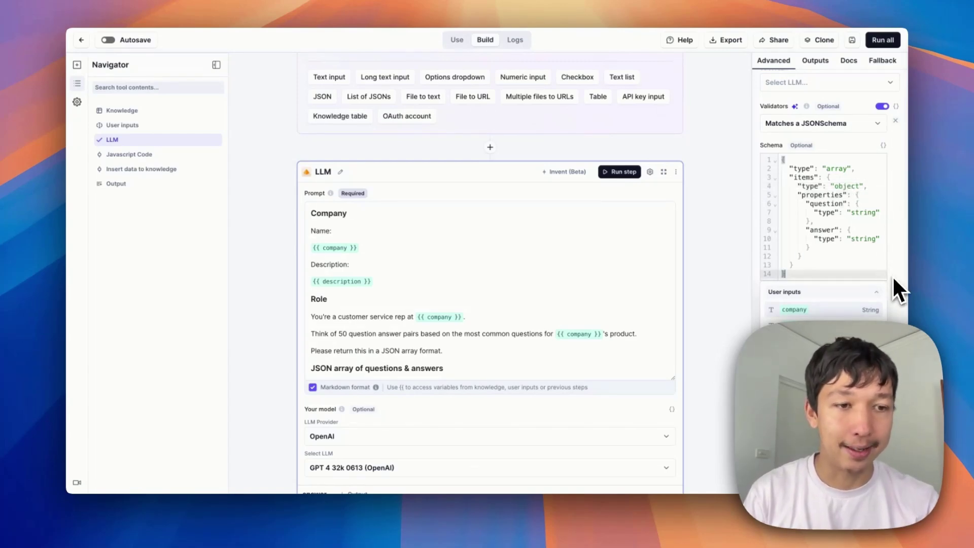
# Close the User inputs popup below the 14-line schema editor.
pyautogui.click(895, 275)
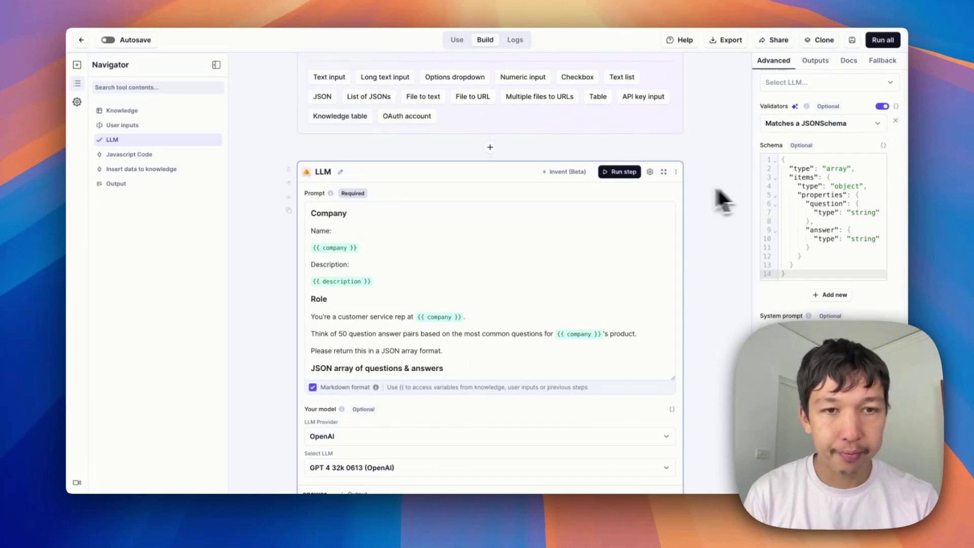
# Re-run the LLM step with the JSONSchema validator active.
pyautogui.click(622, 172)
pyautogui.scroll(-1, 644, 235)
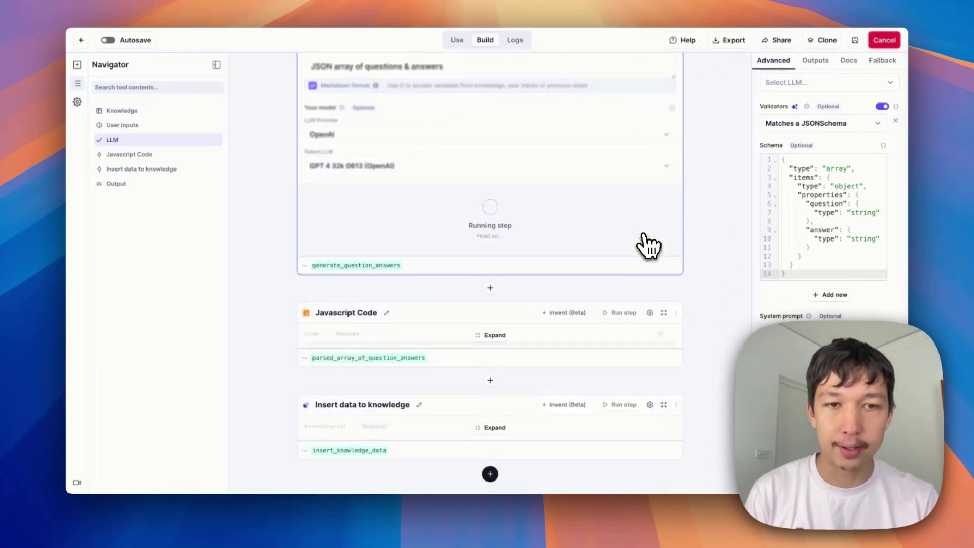
pyautogui.scroll(-1, 650, 246)
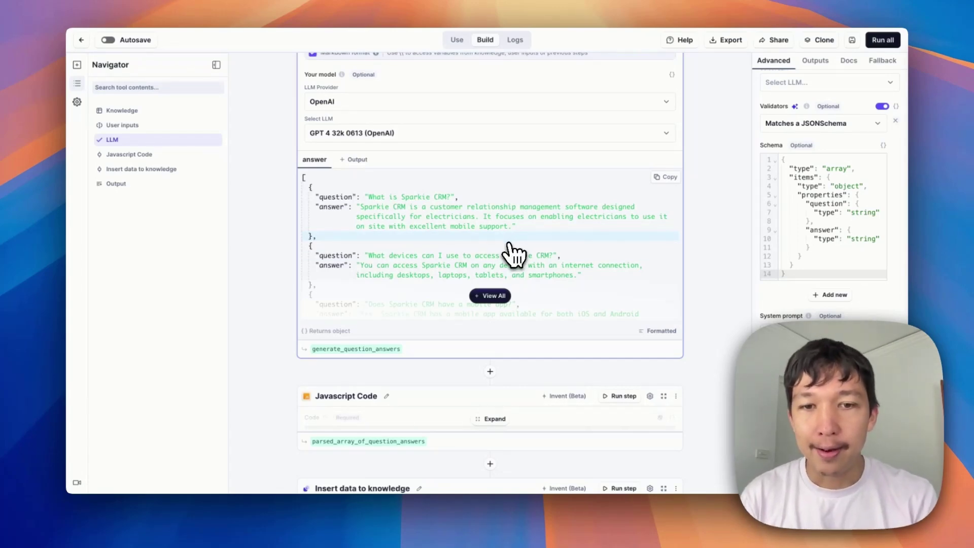
# Expand the output and review the plain JSON array of Sparkie CRM question/answer objects.
pyautogui.click(490, 295)
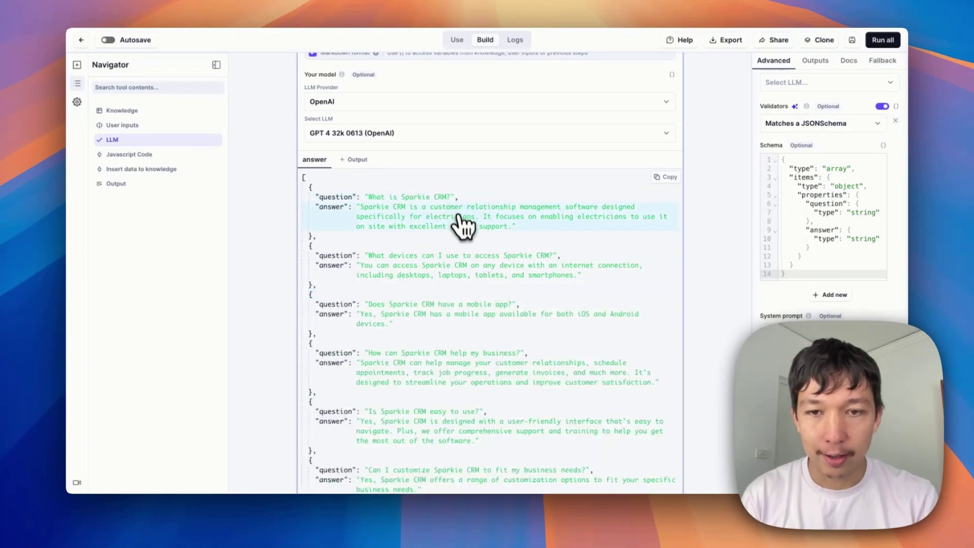
pyautogui.scroll(-10, 461, 223)
pyautogui.scroll(-15, 461, 232)
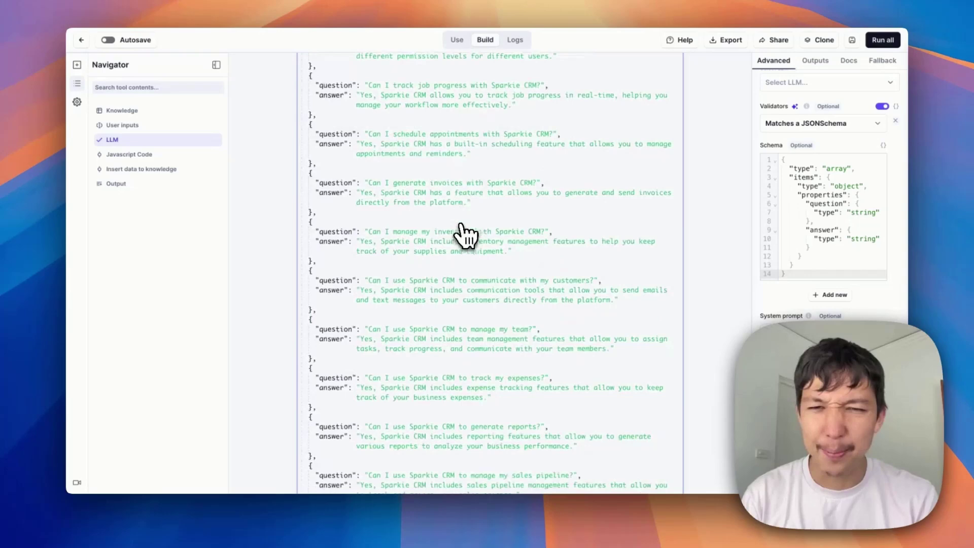
pyautogui.scroll(-10, 464, 234)
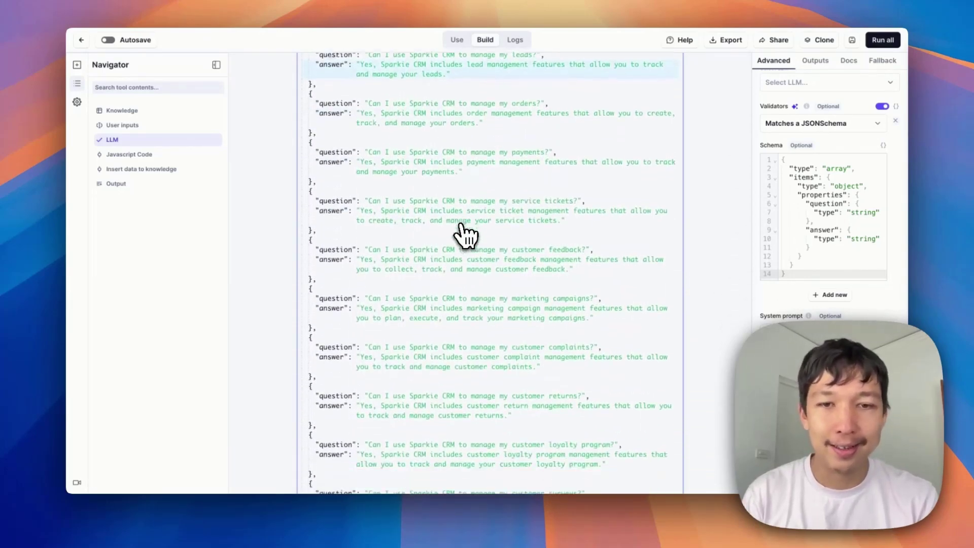
pyautogui.scroll(15, 464, 234)
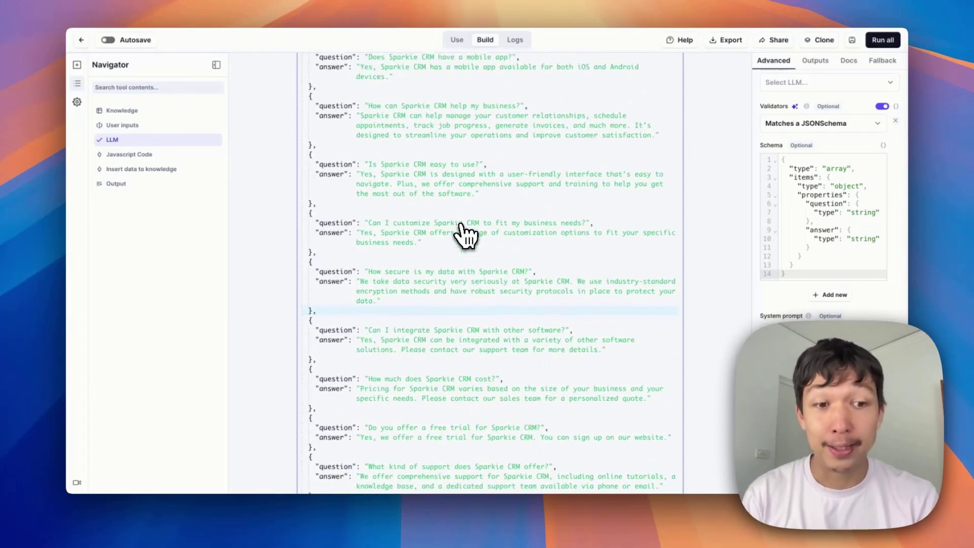
pyautogui.click(328, 177)
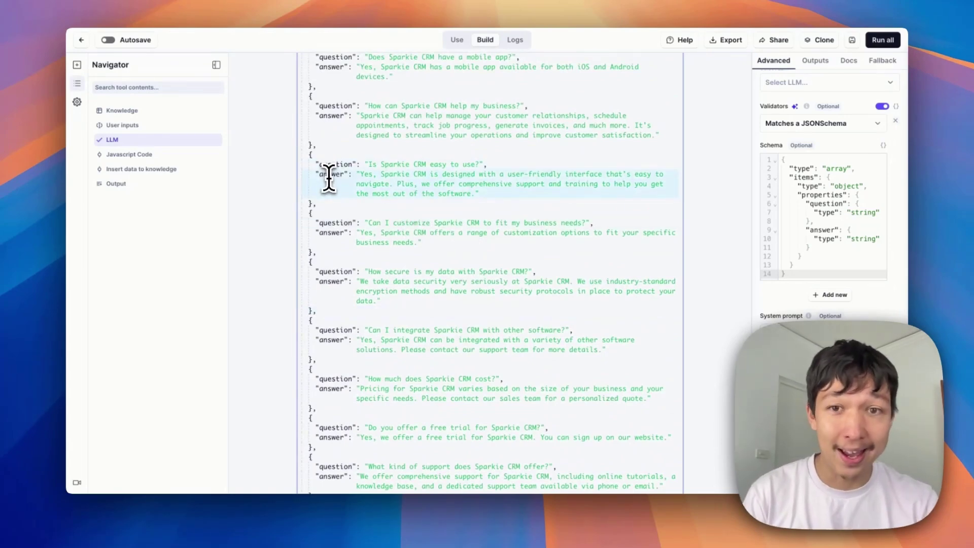
pyautogui.scroll(10, 329, 178)
pyautogui.scroll(-10, 329, 178)
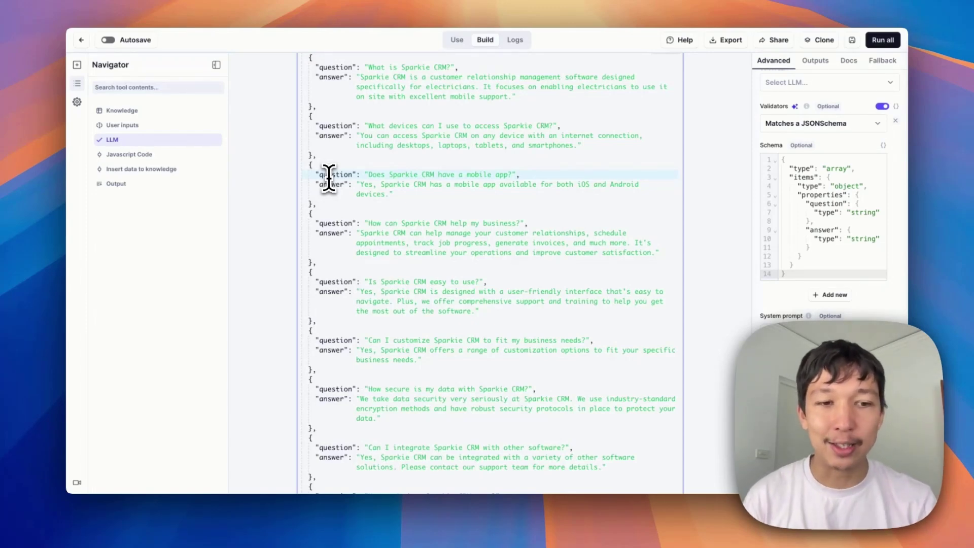
pyautogui.scroll(-20, 329, 178)
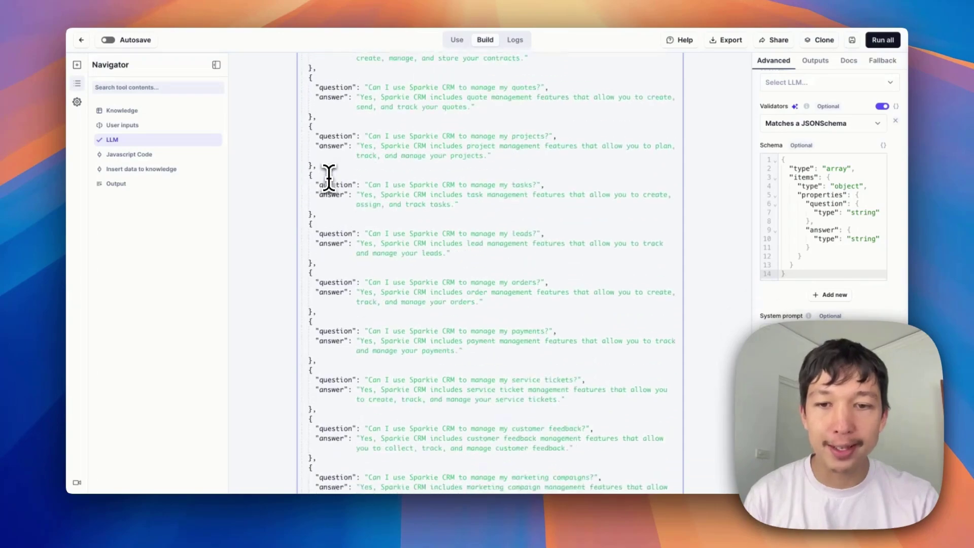
pyautogui.scroll(20, 328, 178)
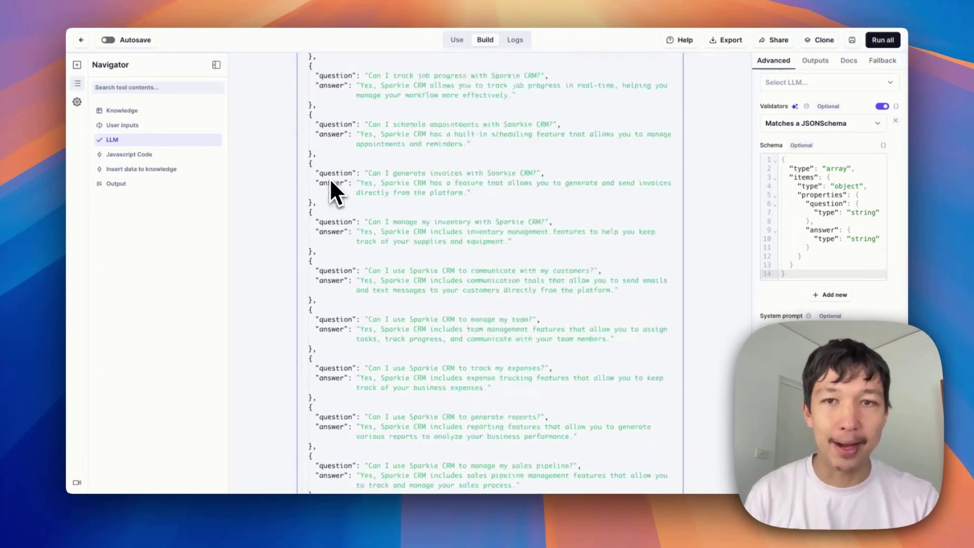
pyautogui.scroll(2, 330, 178)
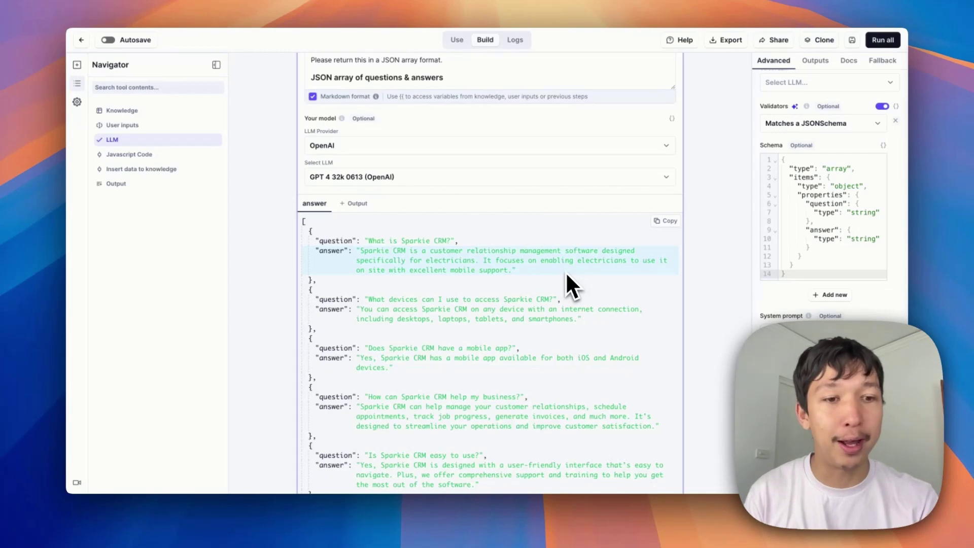
# Expand the JavaScript Code step to view its JSON.parse code producing parsed_array_of_question_answers.
pyautogui.scroll(-20, 567, 274)
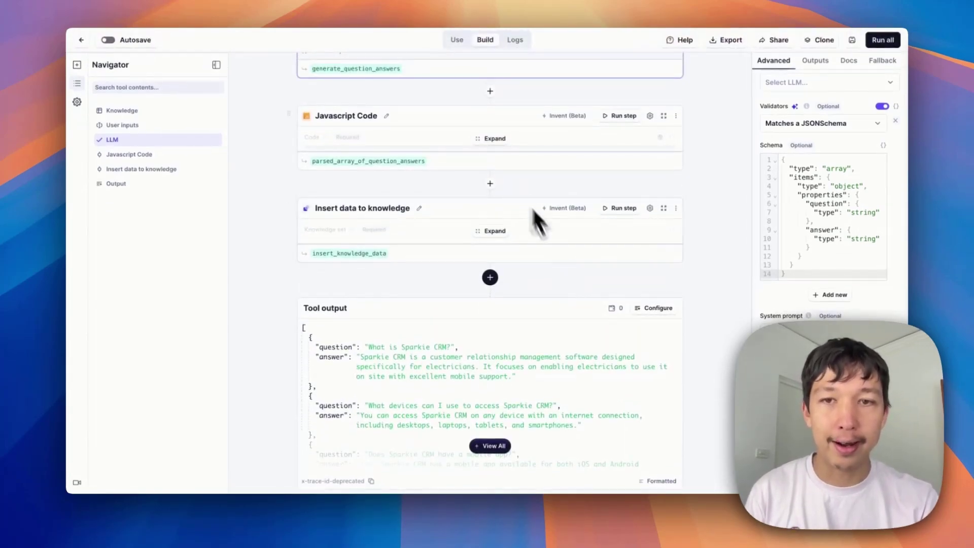
pyautogui.click(495, 140)
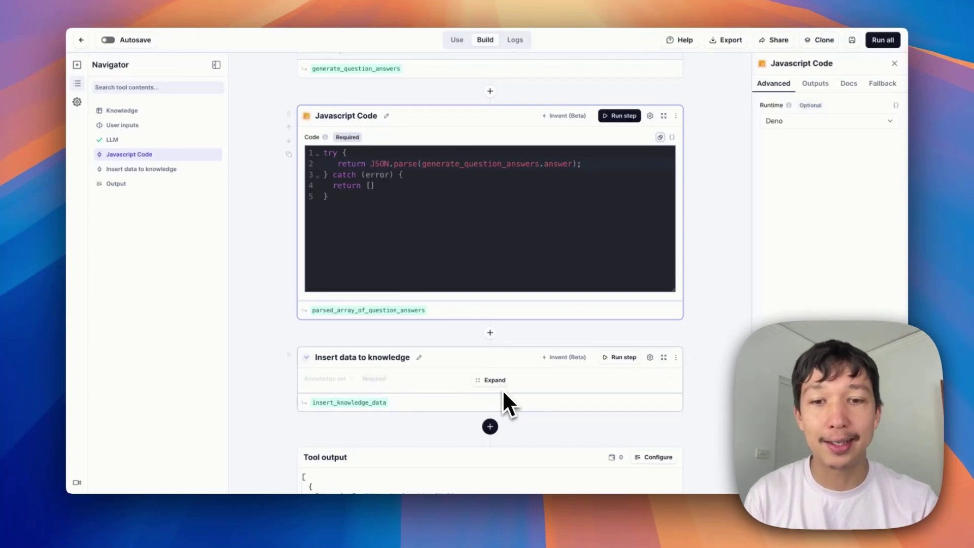
# Expand the Insert data to knowledge step that takes parsed_array_of_question_answers.transformed as new data.
pyautogui.click(490, 333)
pyautogui.write('insert d')
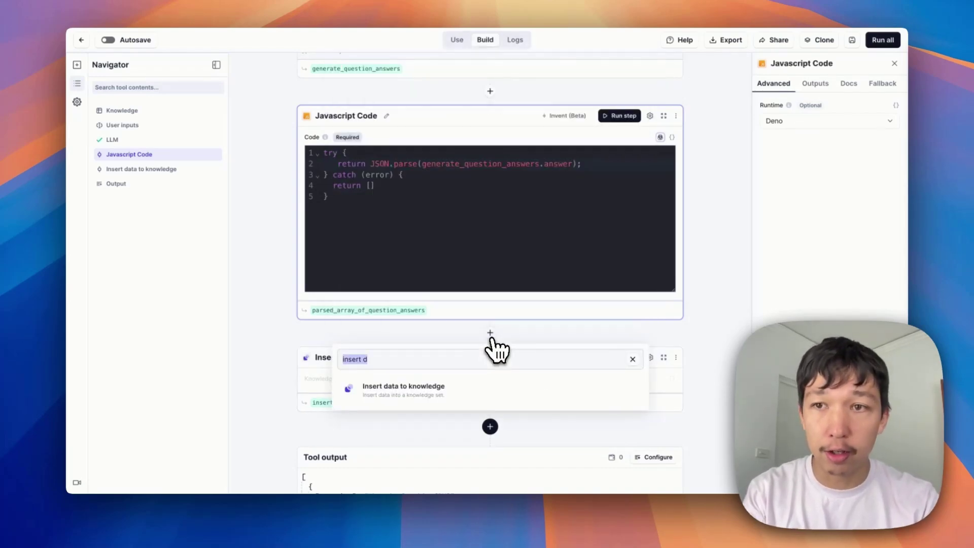
pyautogui.click(491, 339)
pyautogui.click(77, 64)
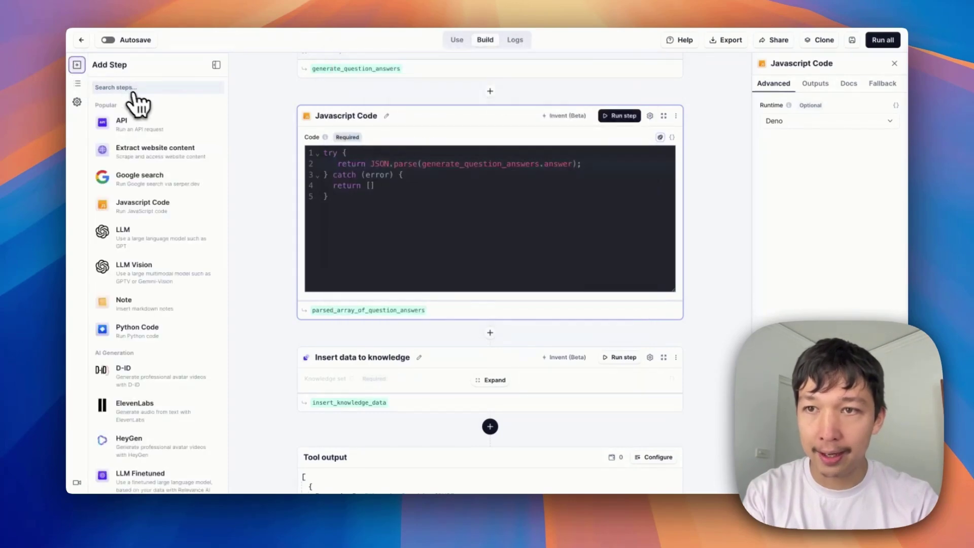
pyautogui.click(507, 224)
pyautogui.click(491, 380)
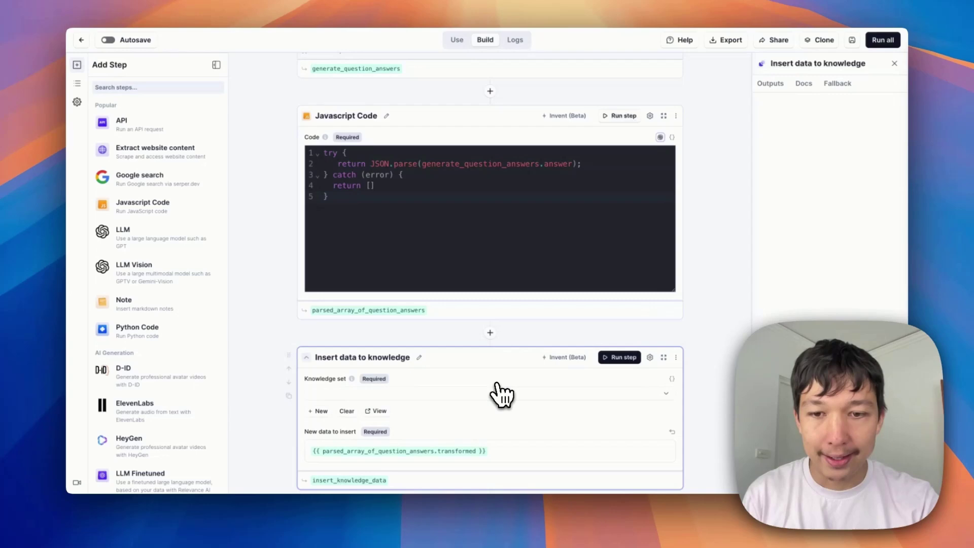
pyautogui.scroll(-3, 525, 357)
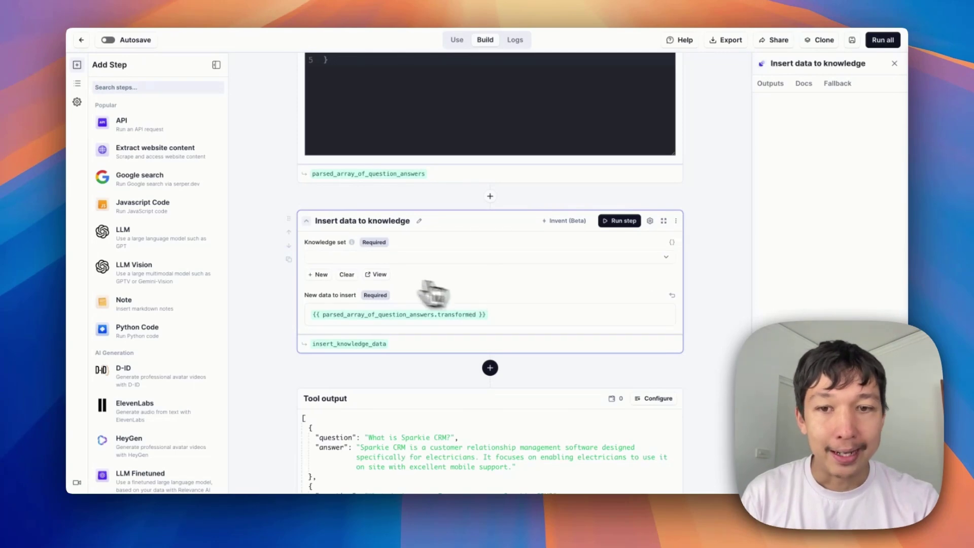
# Create a new empty knowledge table named sparkie_crm_faq as the insert step's knowledge set.
pyautogui.click(320, 275)
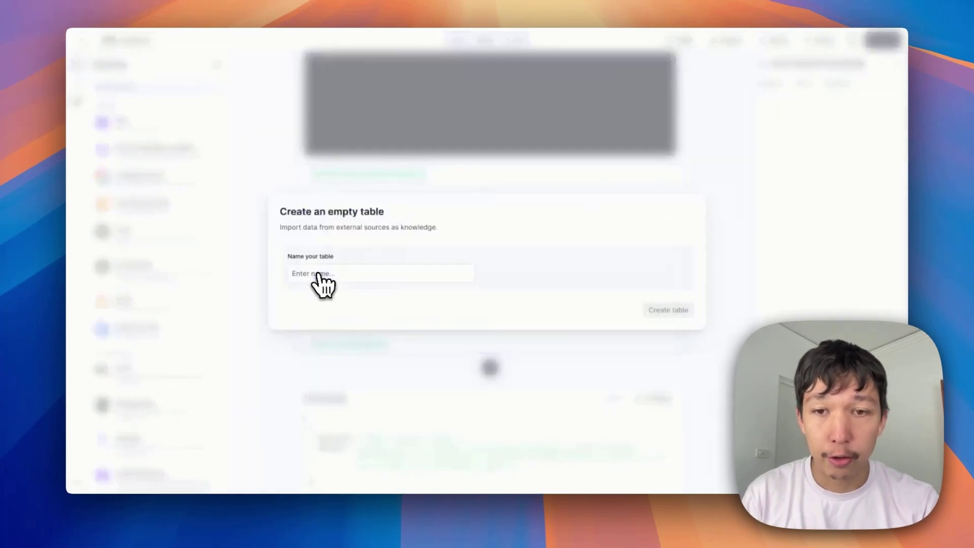
pyautogui.click(317, 274)
pyautogui.write('sparkingri')
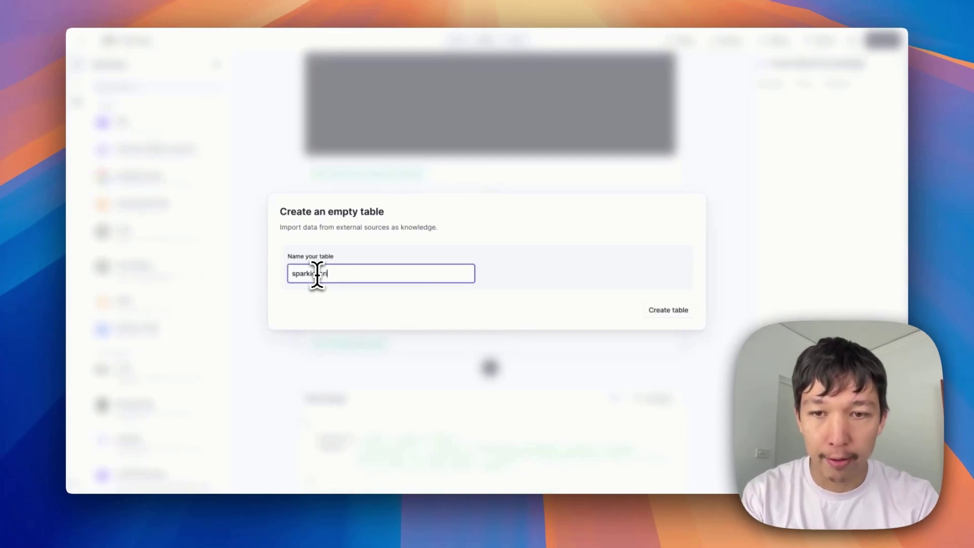
pyautogui.press('BackSpace')
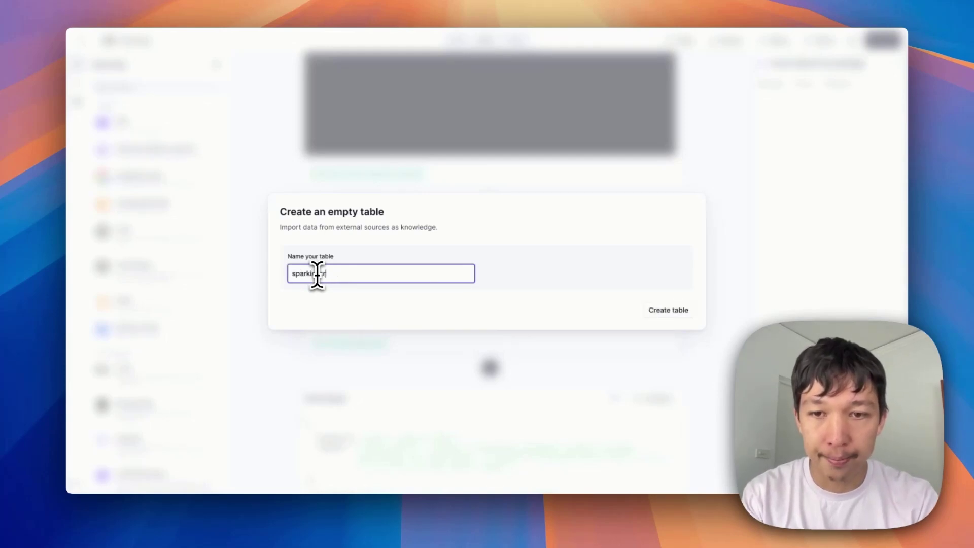
pyautogui.write('q')
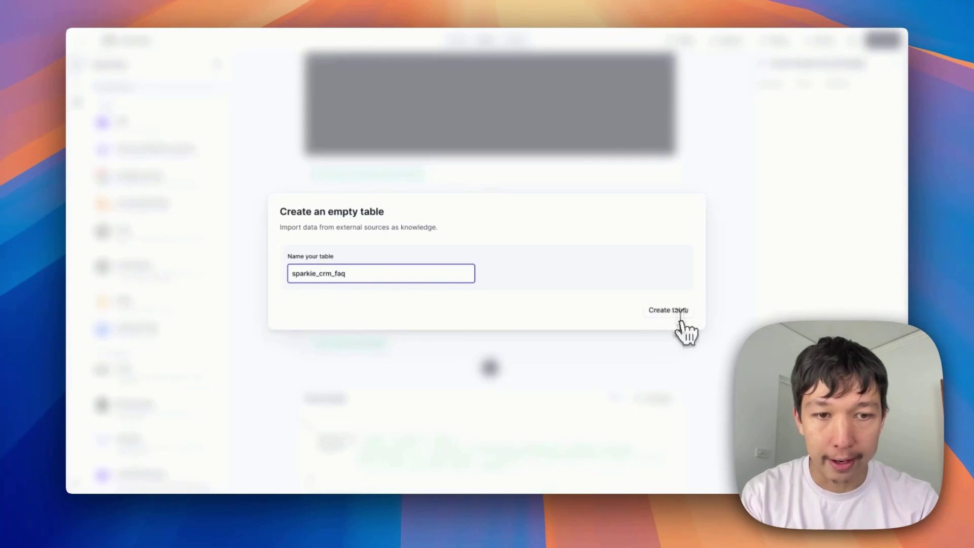
pyautogui.click(681, 318)
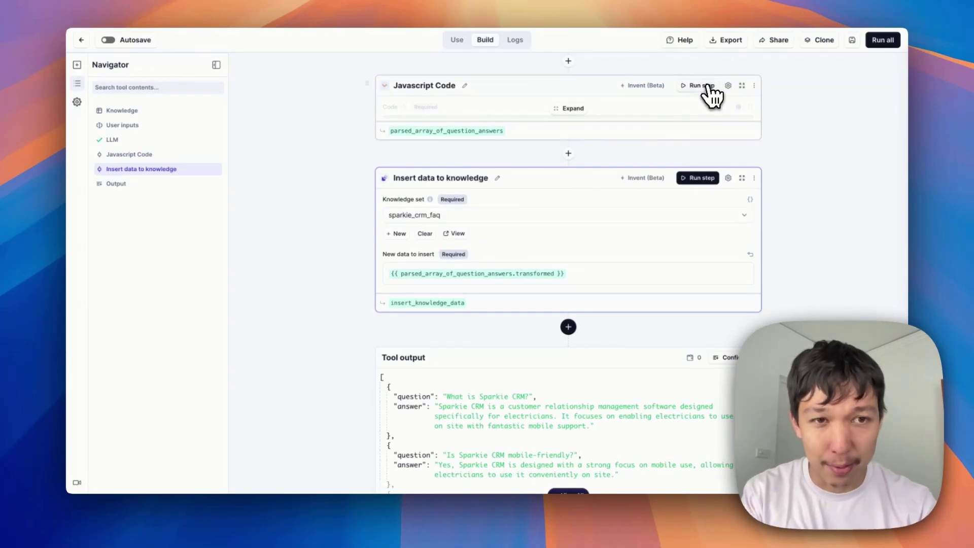
# Run the JavaScript Code step, then the Insert data to knowledge step, filling sparkie_crm_faq.
pyautogui.click(703, 86)
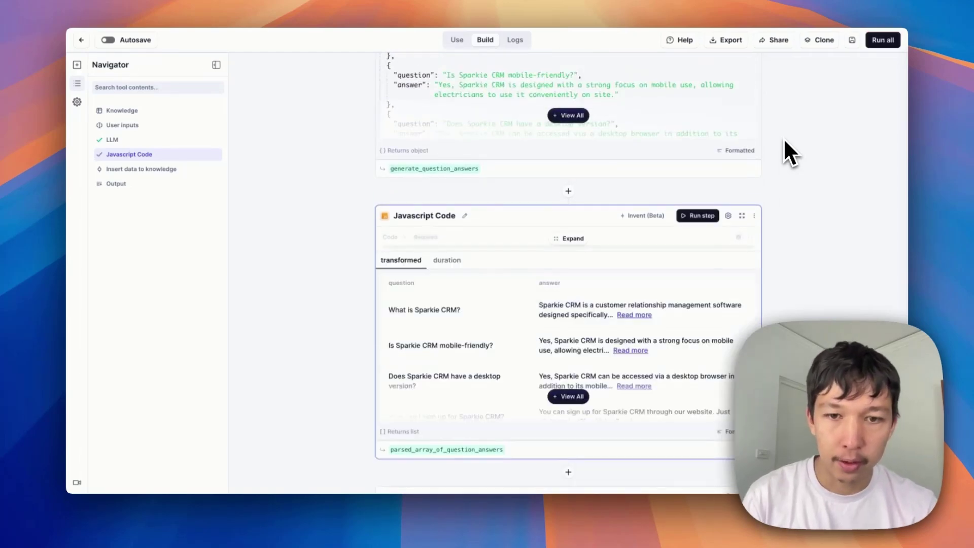
pyautogui.scroll(-5, 541, 279)
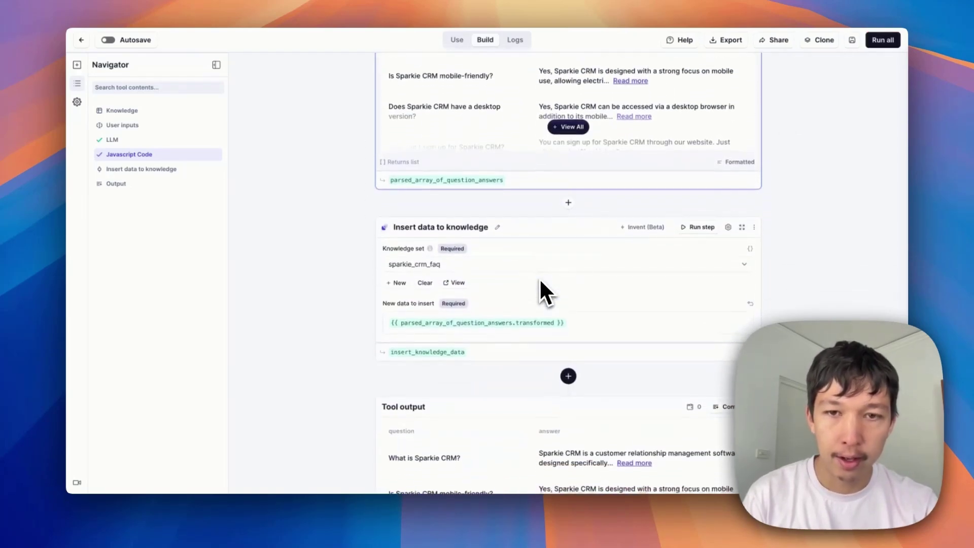
pyautogui.click(703, 227)
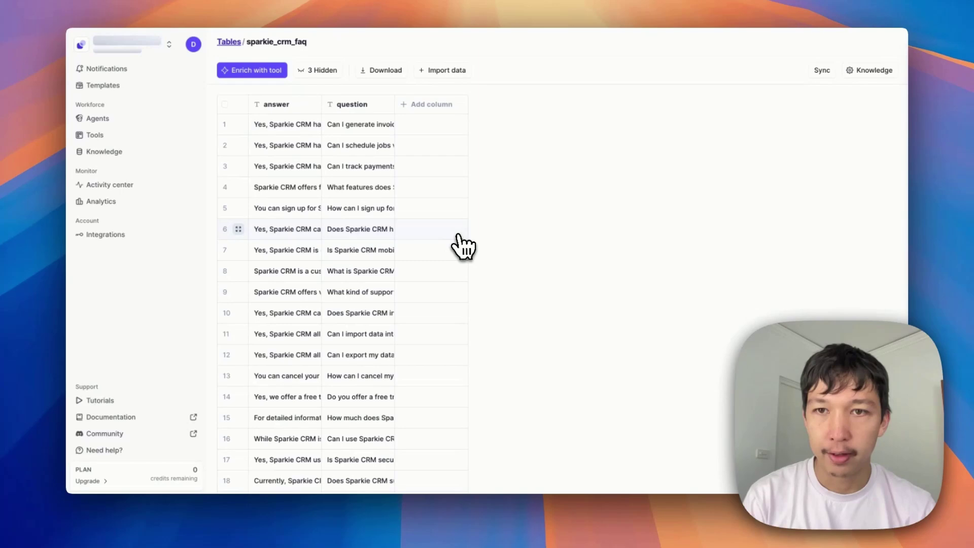
# Widen the sparkie_crm_faq table's question and answer columns to show full text.
pyautogui.scroll(-4, 462, 246)
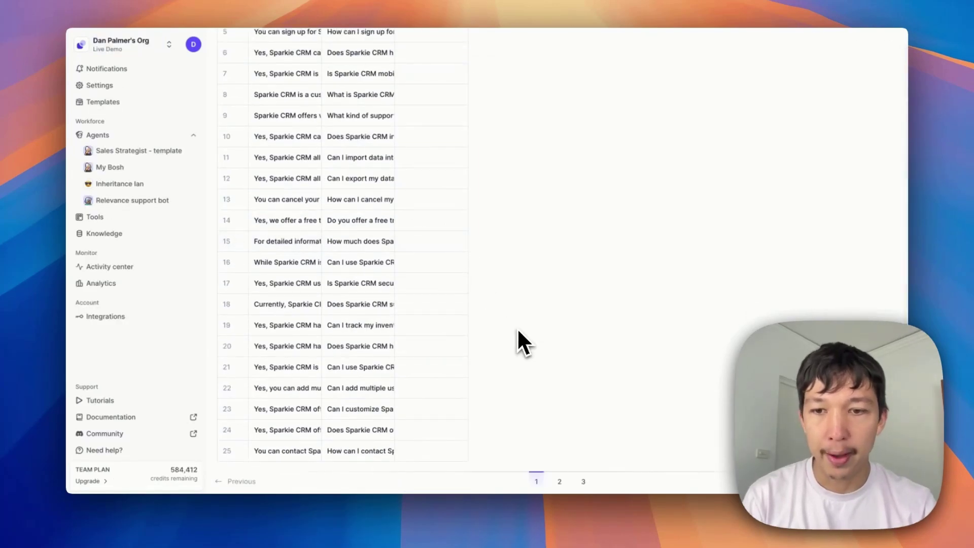
pyautogui.scroll(4, 517, 328)
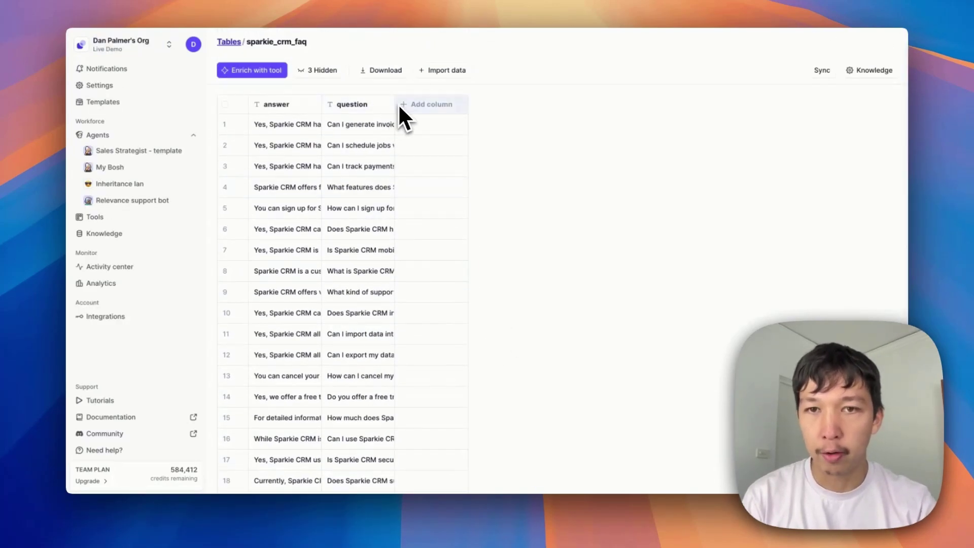
pyautogui.moveTo(395, 103); pyautogui.dragTo(710, 106)
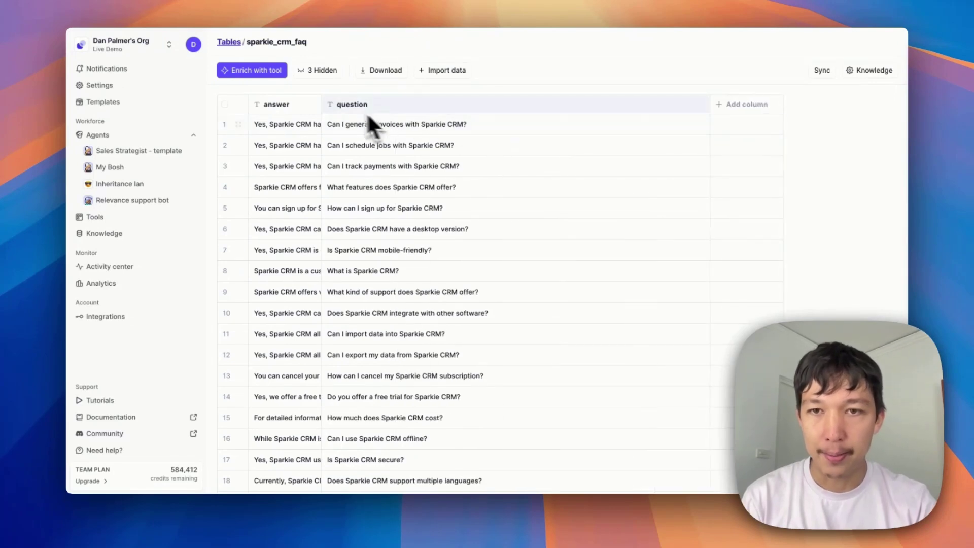
pyautogui.moveTo(320, 101); pyautogui.dragTo(494, 130)
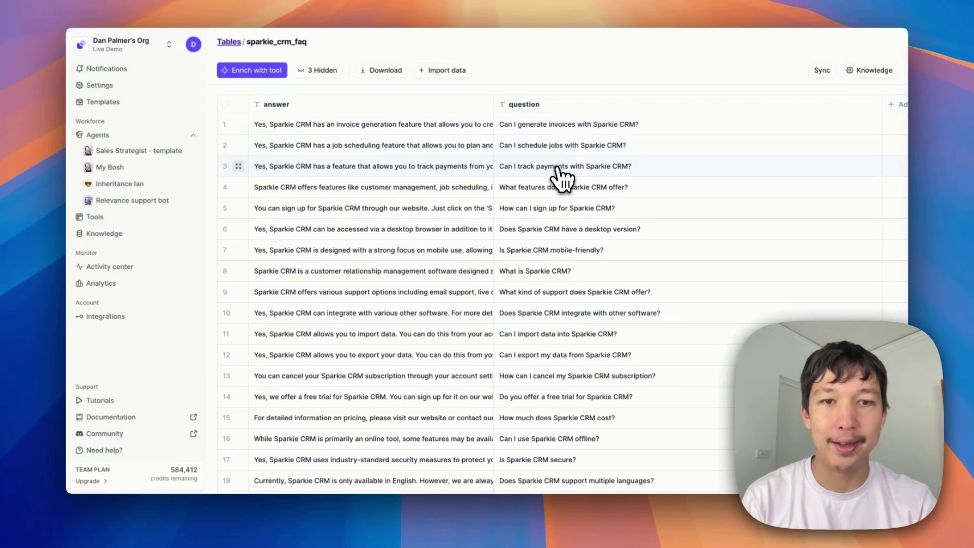
pyautogui.scroll(-5, 553, 244)
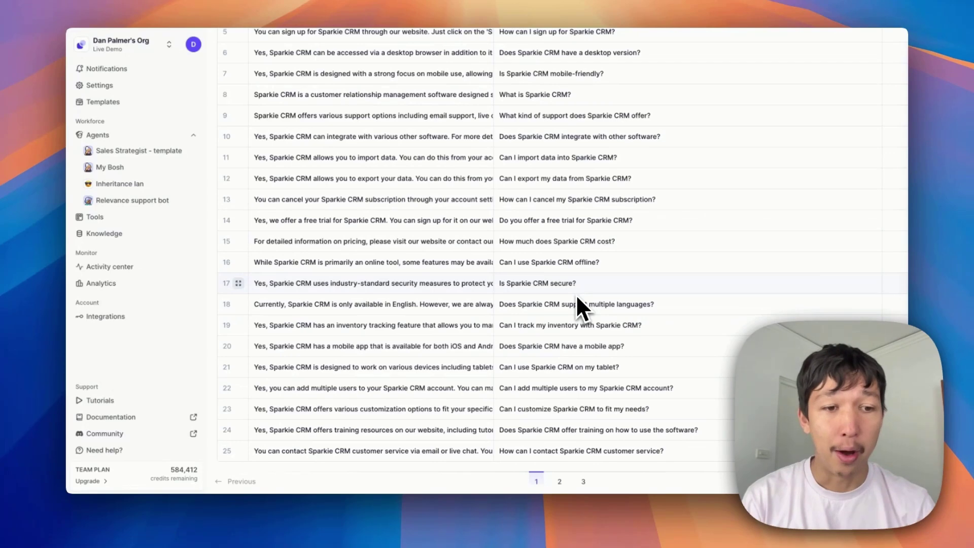
# In the Better knowledge retrieval tool, set the Knowledge search source to sparkie_crm_faq.
pyautogui.click(95, 217)
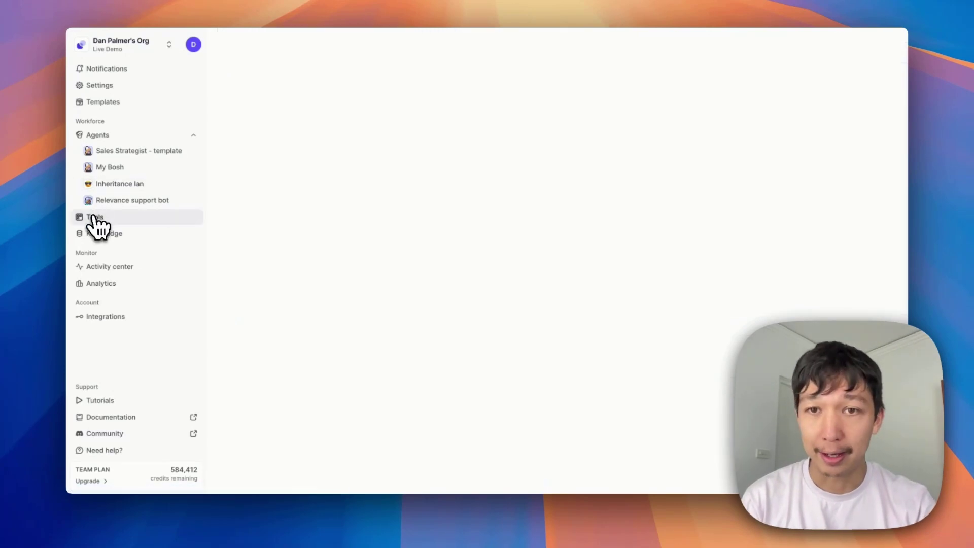
pyautogui.click(640, 142)
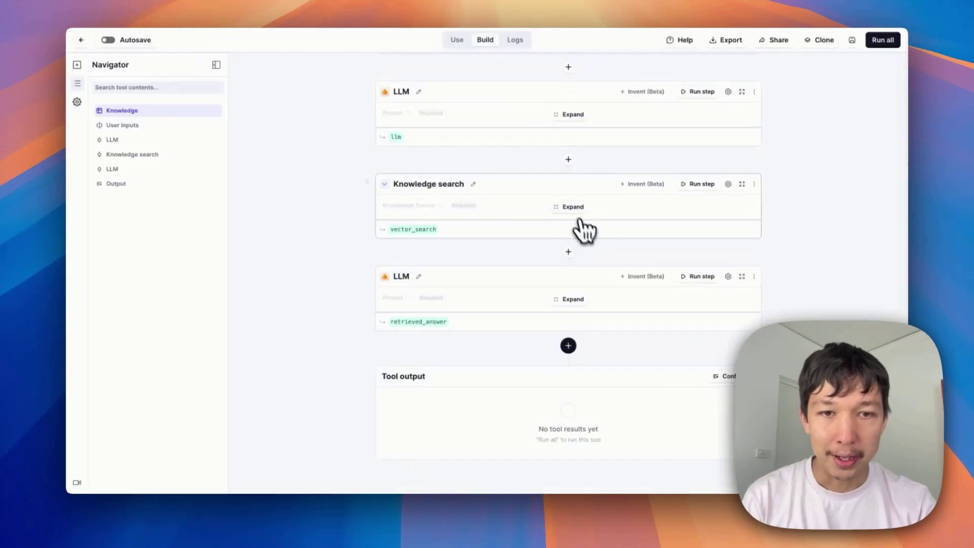
pyautogui.click(576, 209)
pyautogui.click(547, 223)
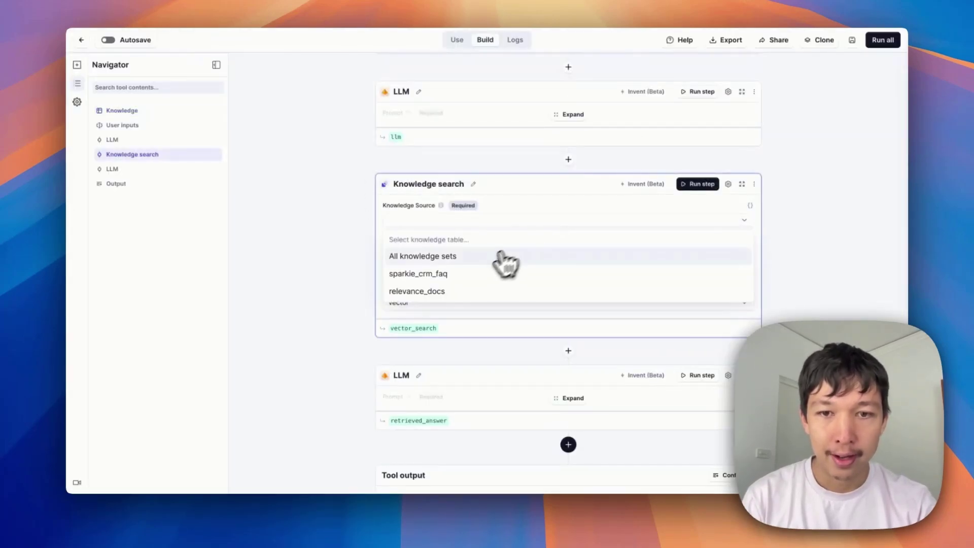
pyautogui.click(462, 272)
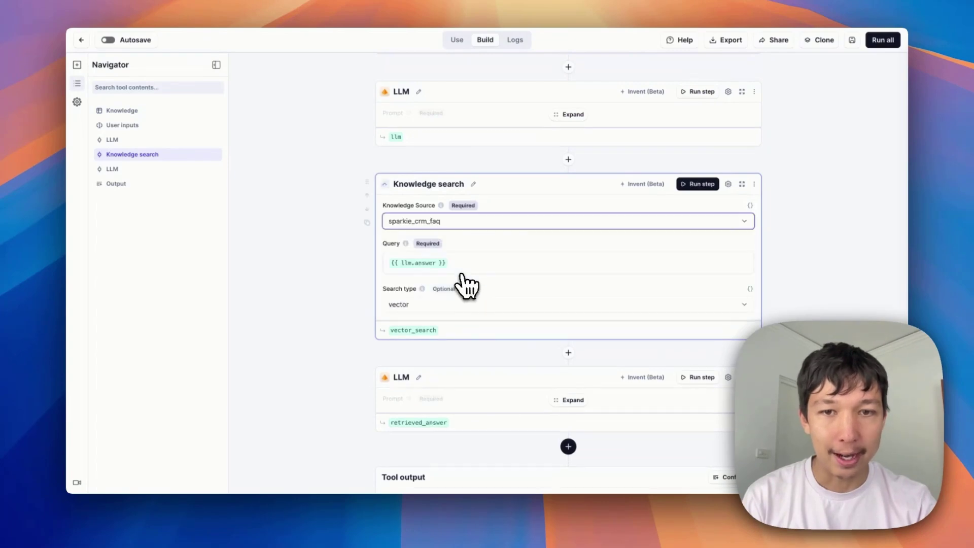
pyautogui.click(841, 217)
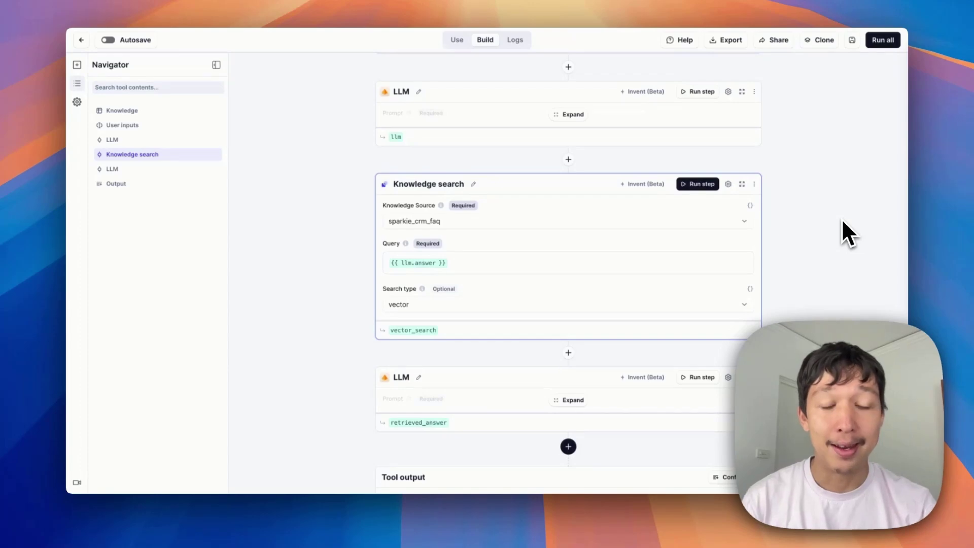